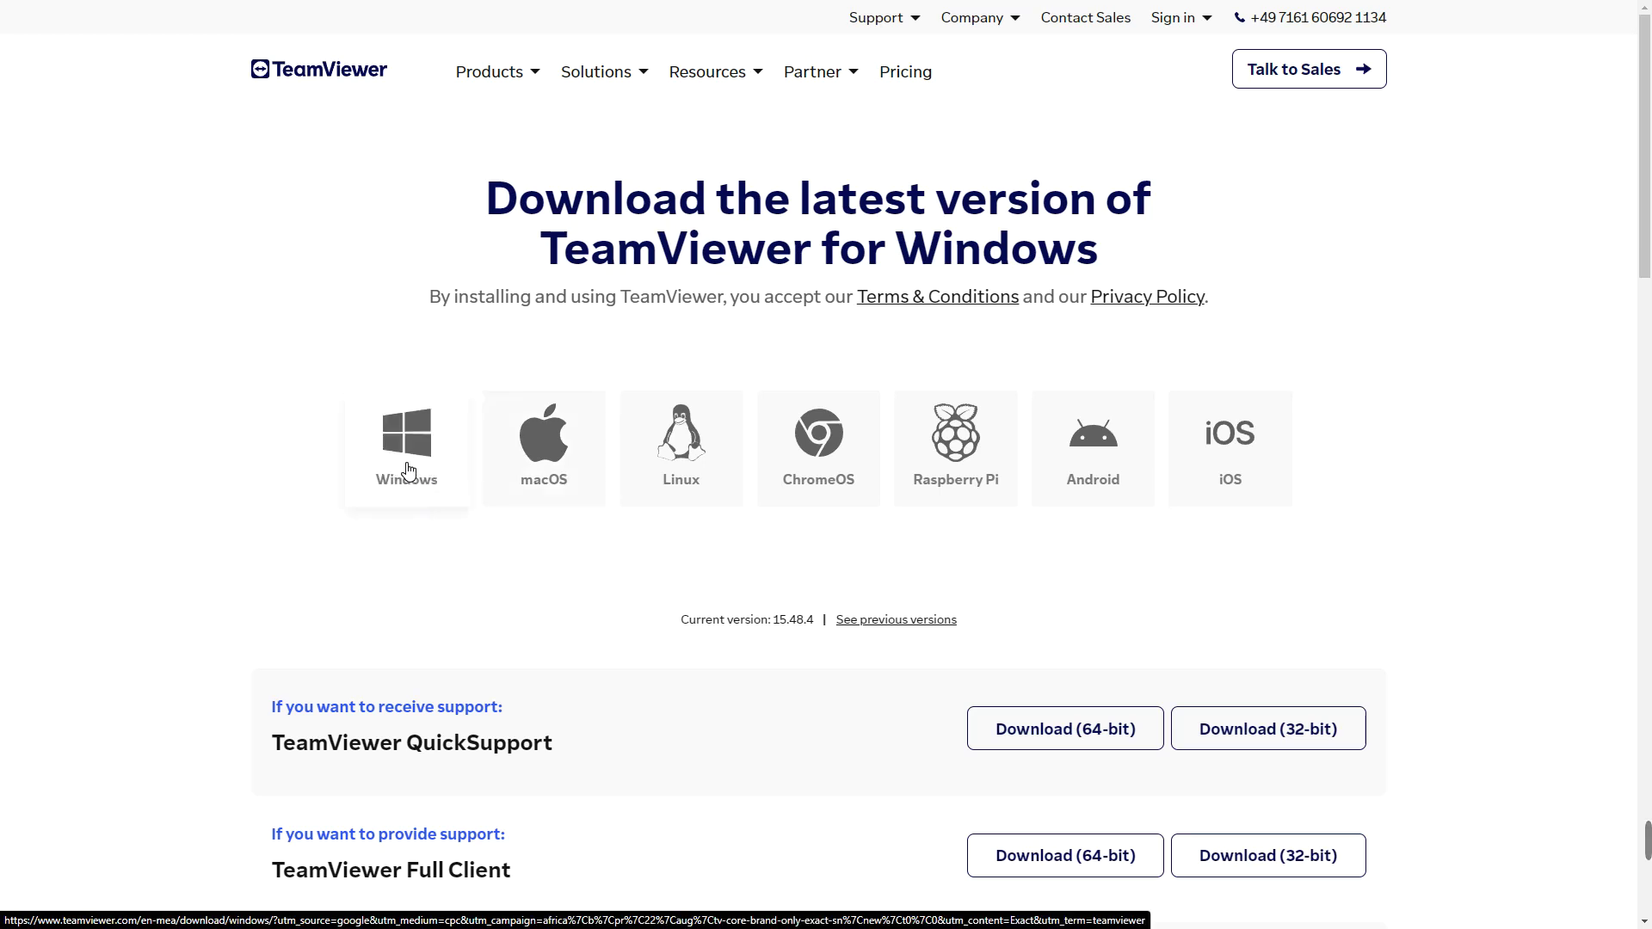
Open the Windows section of TeamViewer's download page, listing QuickSupport and Full Client downloads
left_click(407, 469)
Download the 64-bit TeamViewer Full Client for Windows
scroll(542, 517, "down", 3)
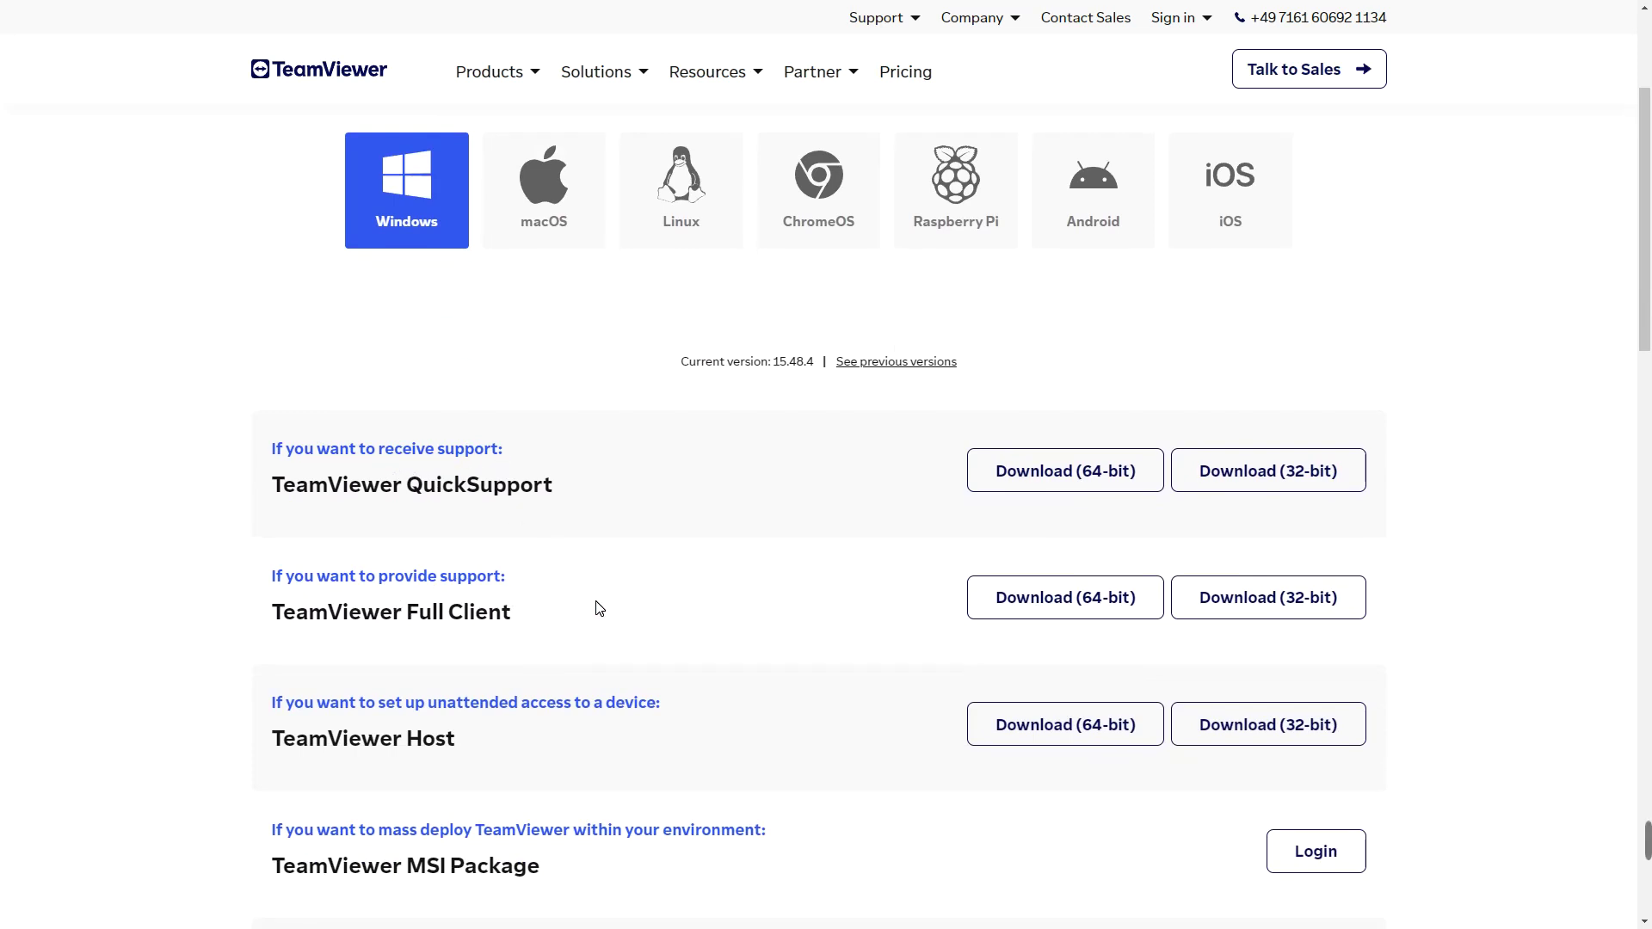
left_click_drag(537, 621, 263, 608)
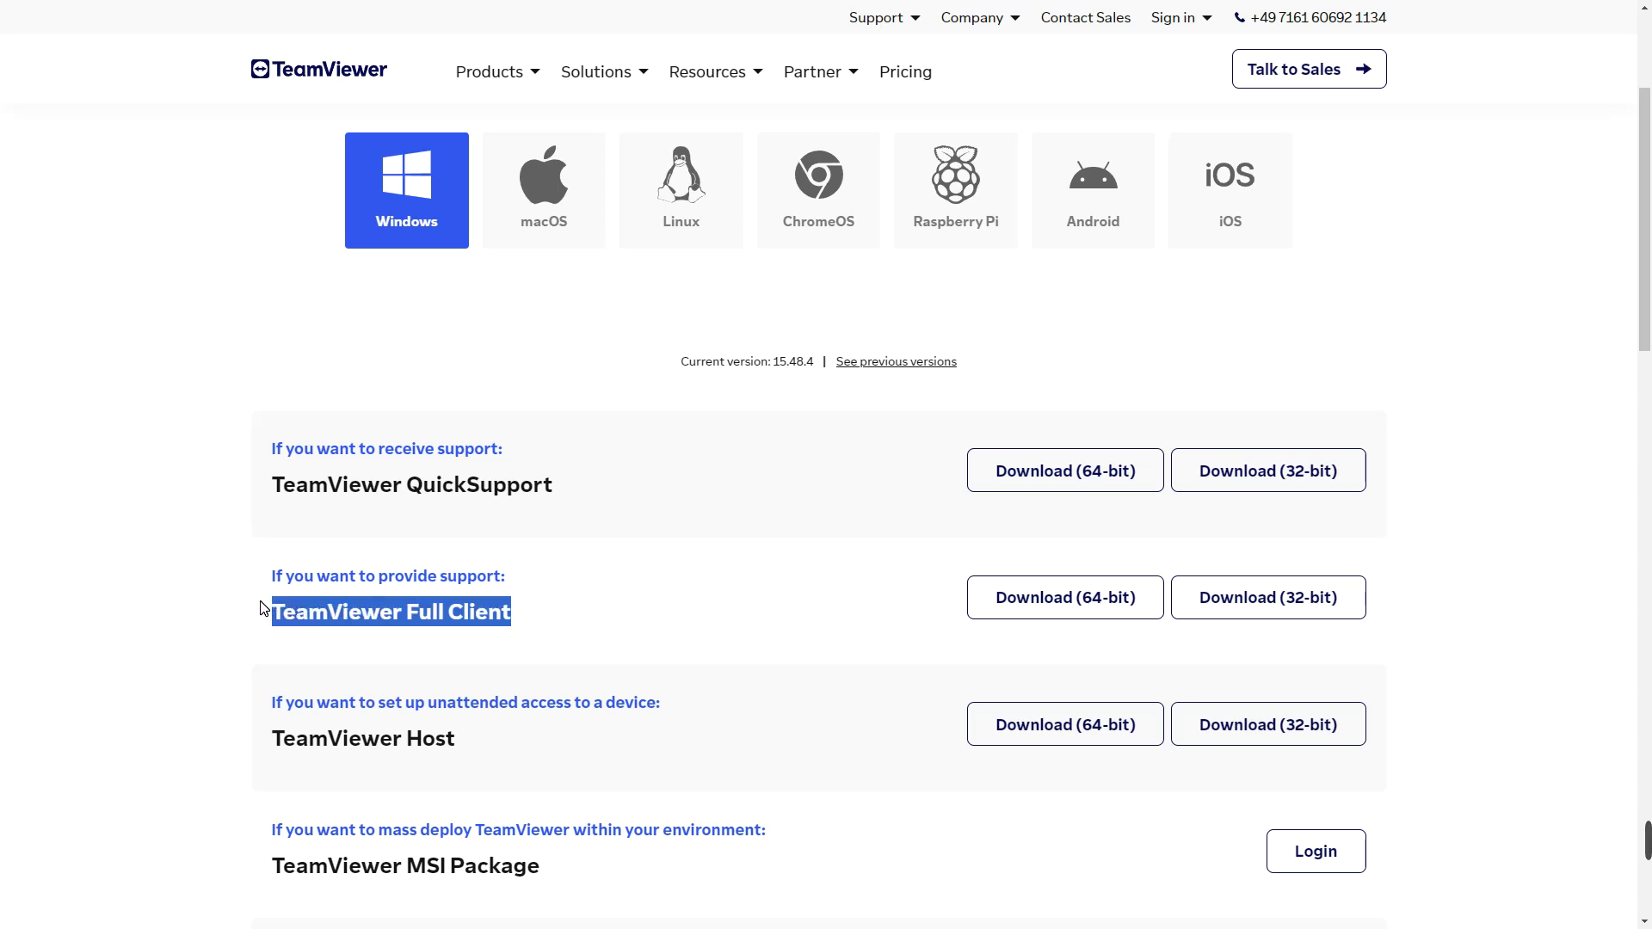
left_click(548, 641)
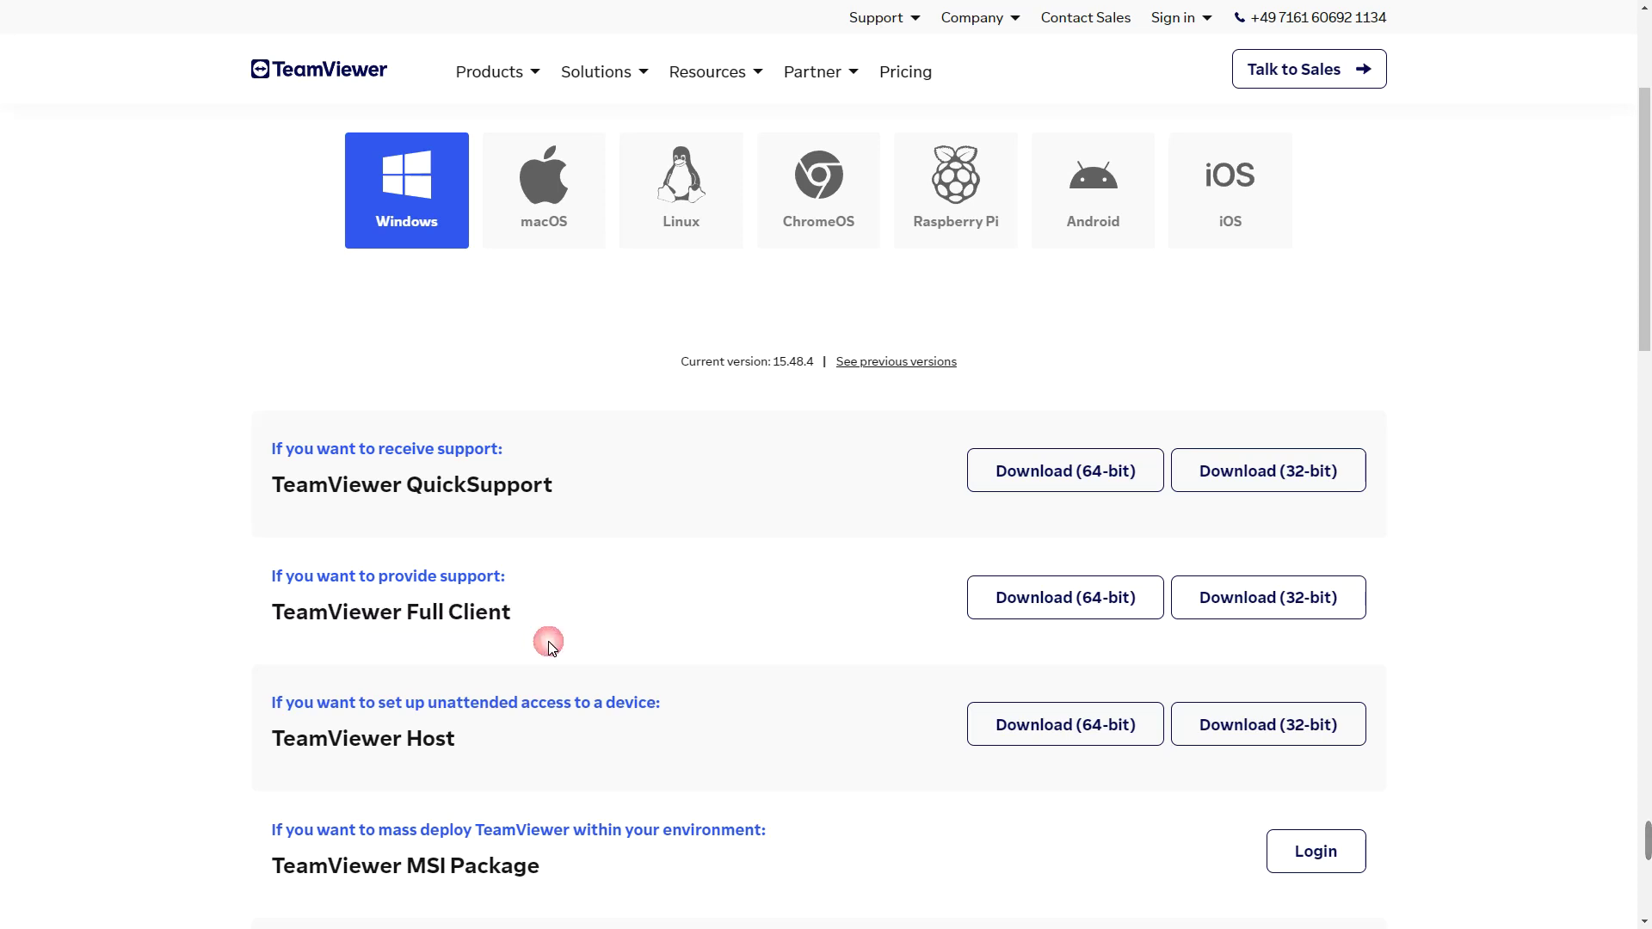
left_click(1067, 611)
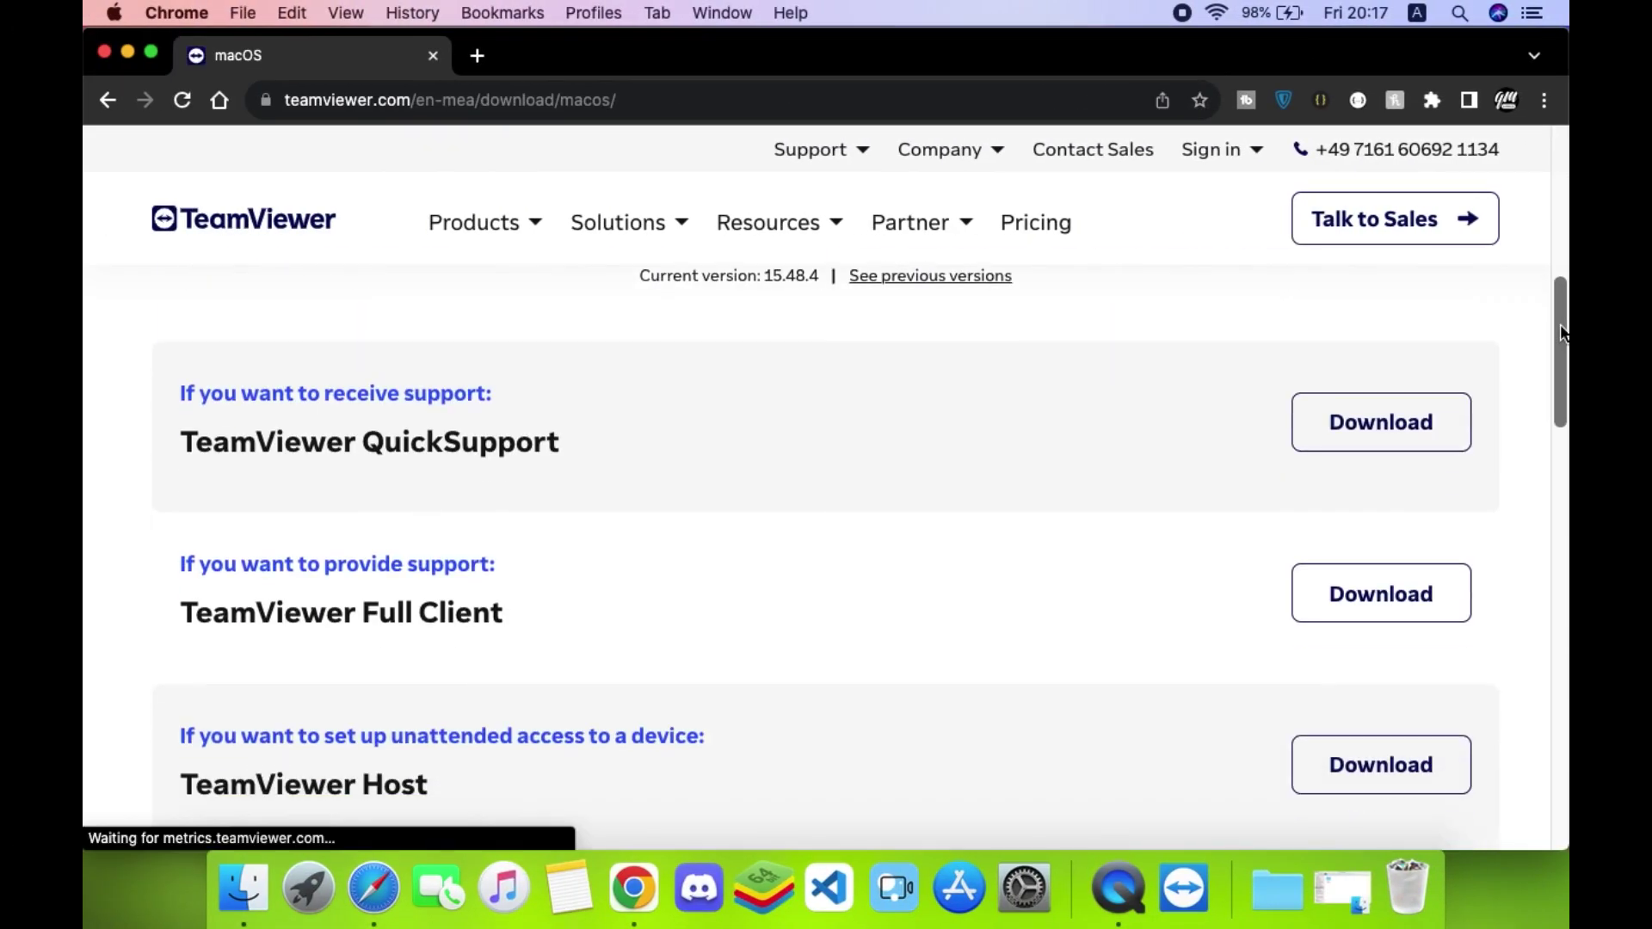
Start the TeamViewer Full Client download from the macOS download page
scroll(1562, 332, "down", 1)
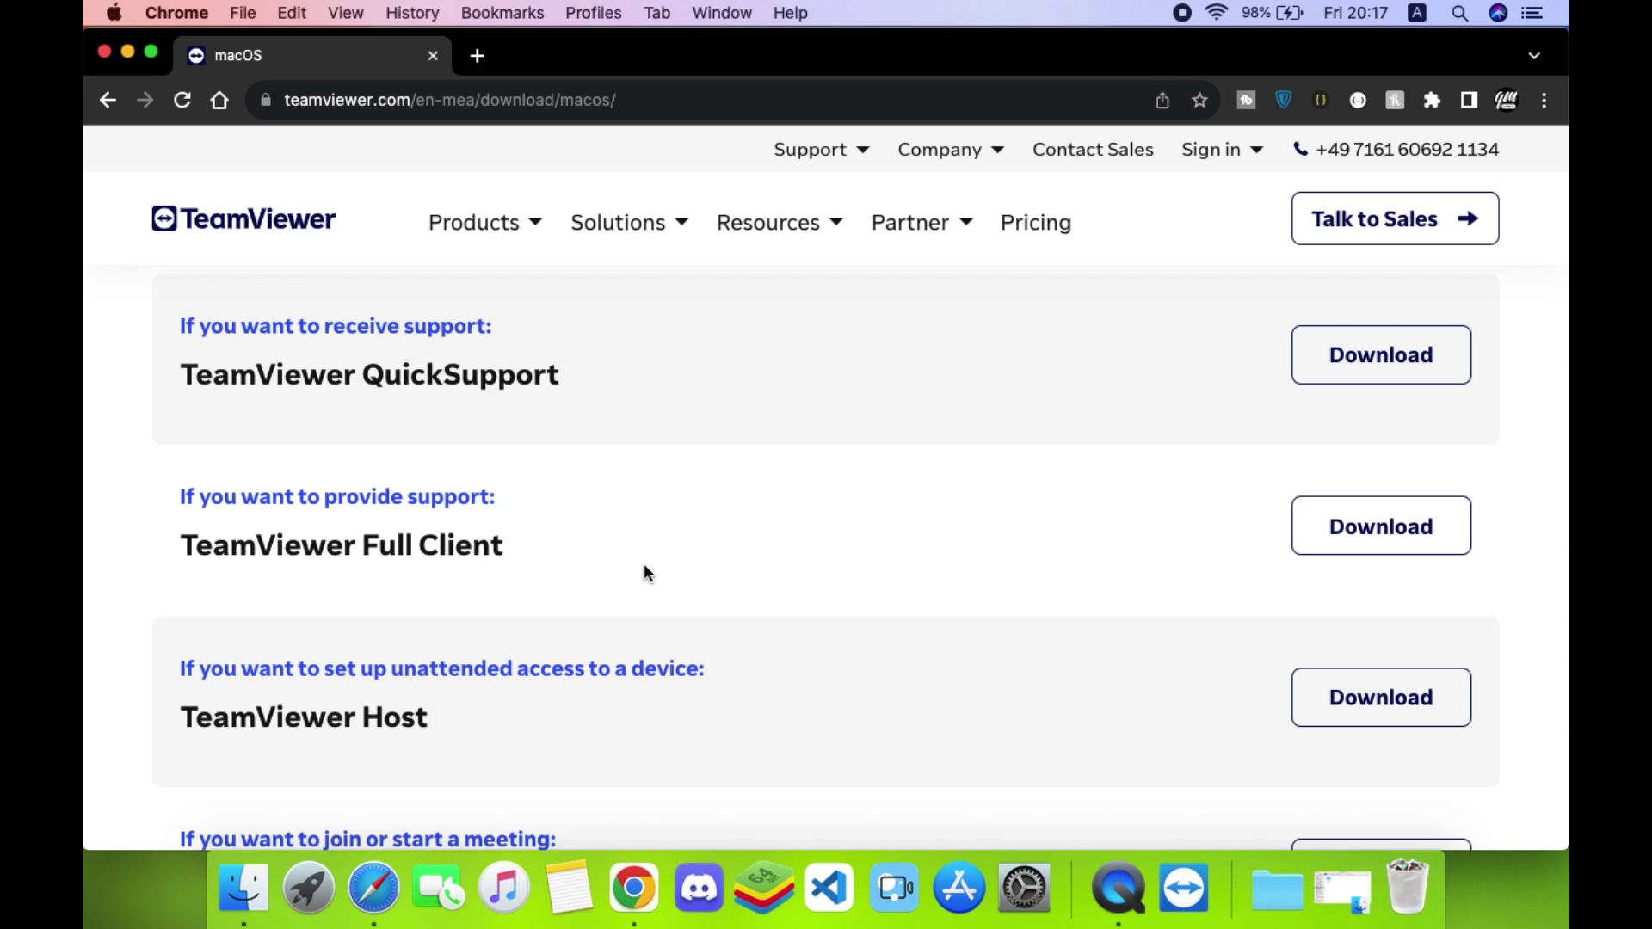
left_click(1380, 542)
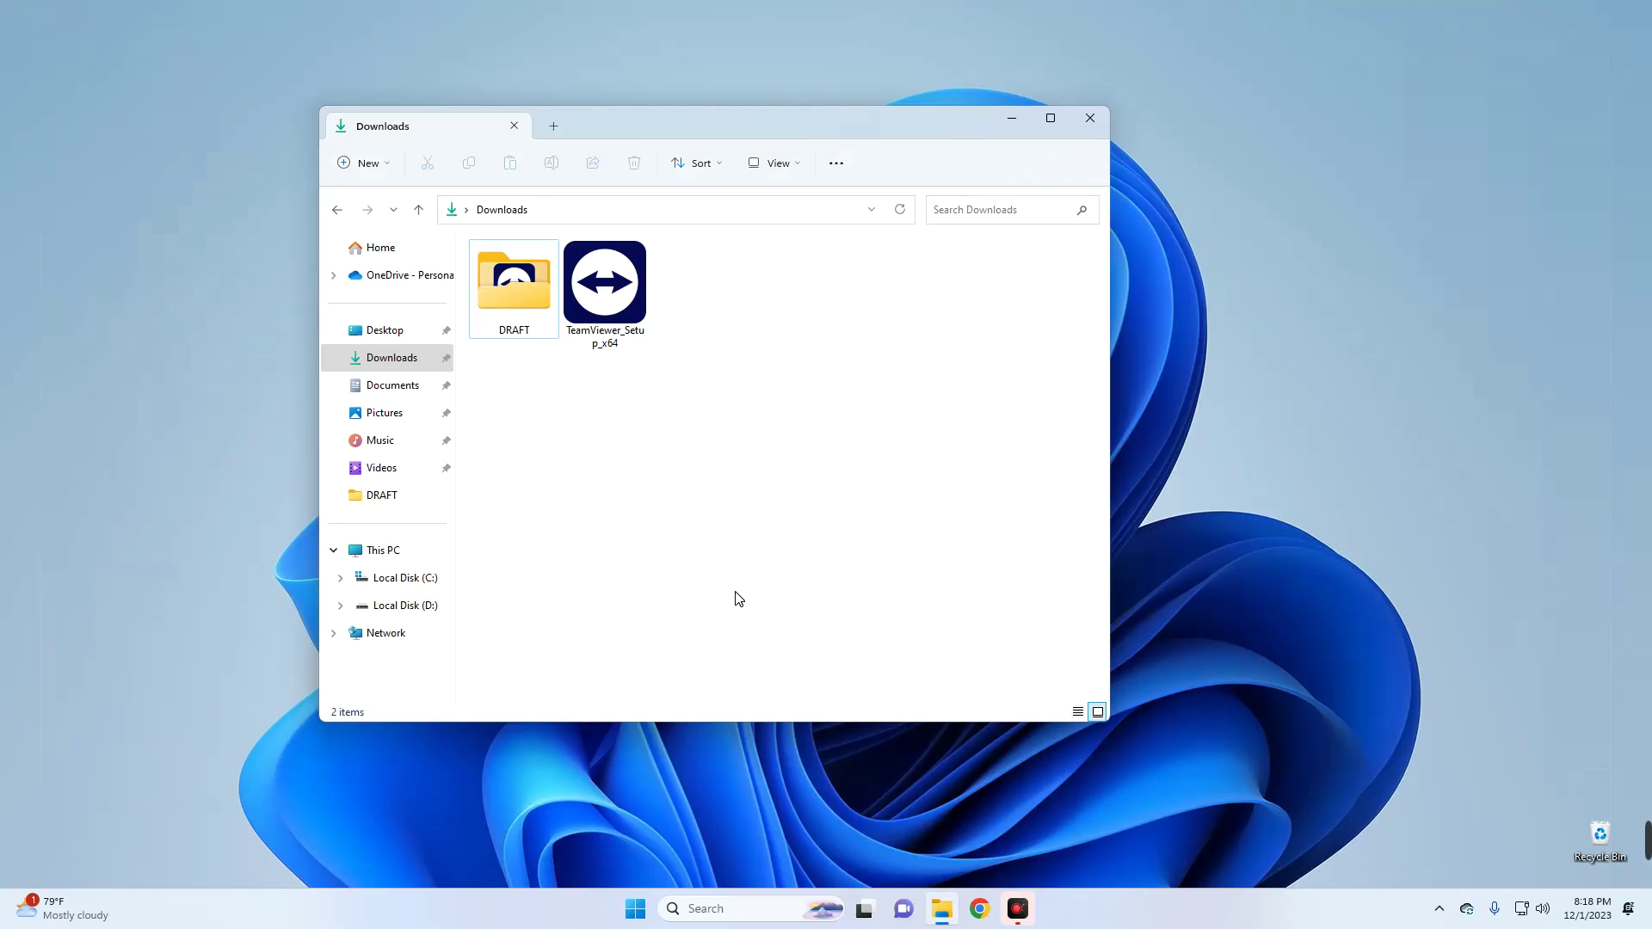
Run TeamViewer_Setup_x64 with Default installation, accepting the EULA and DPA
double_click(605, 284)
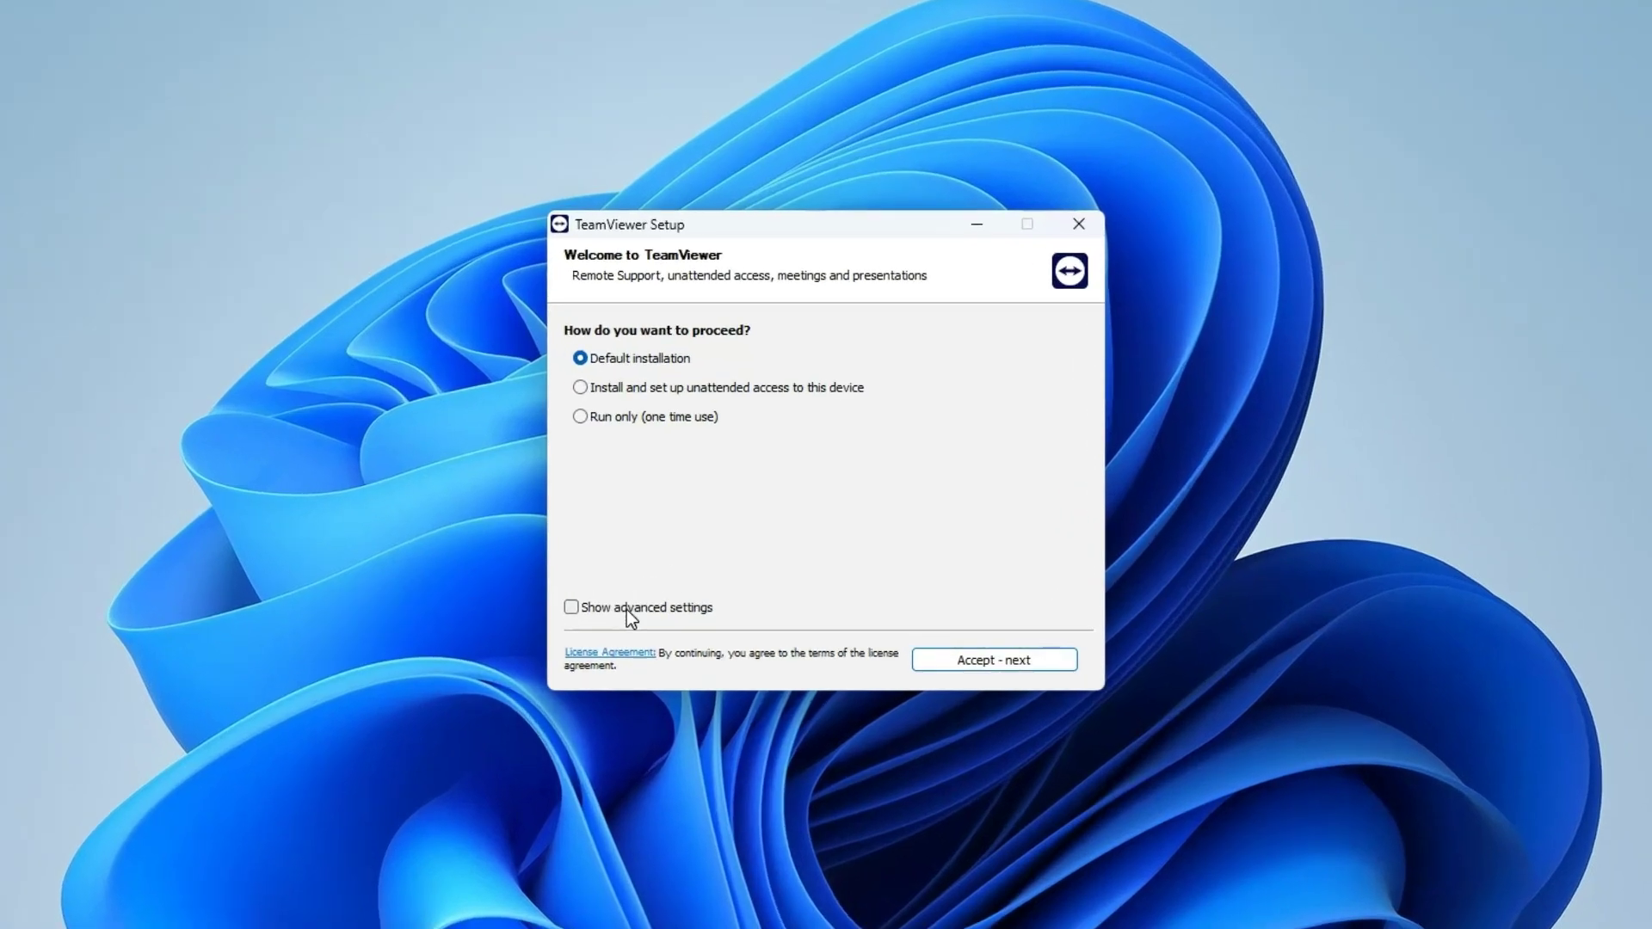
left_click(659, 561)
left_click(553, 688)
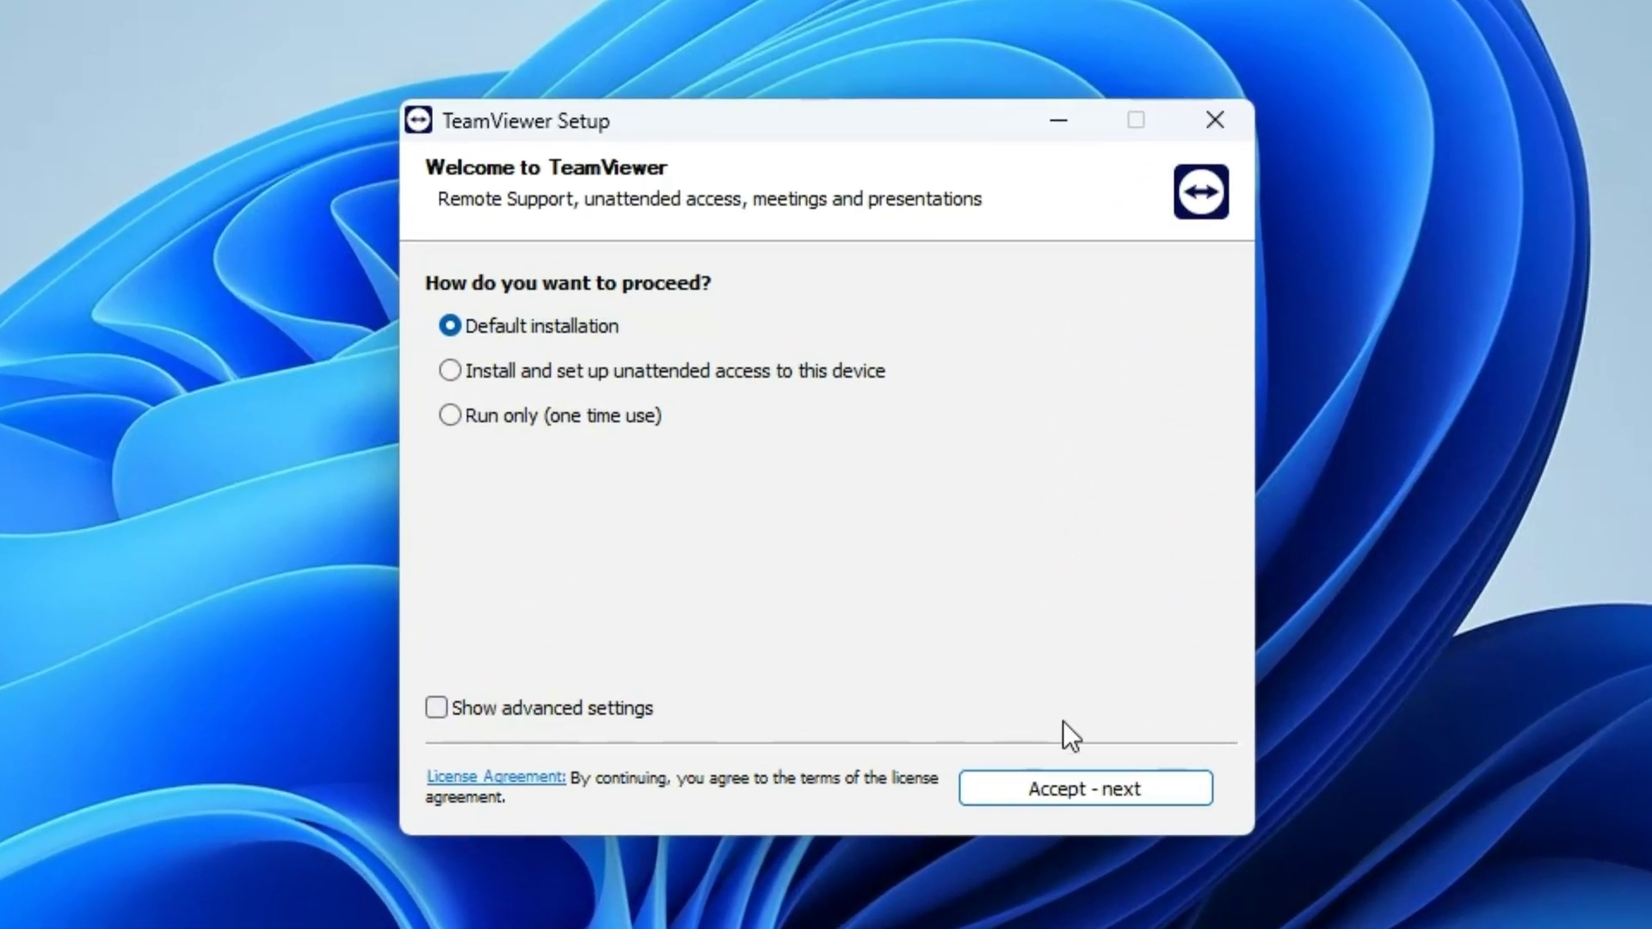
left_click(1037, 757)
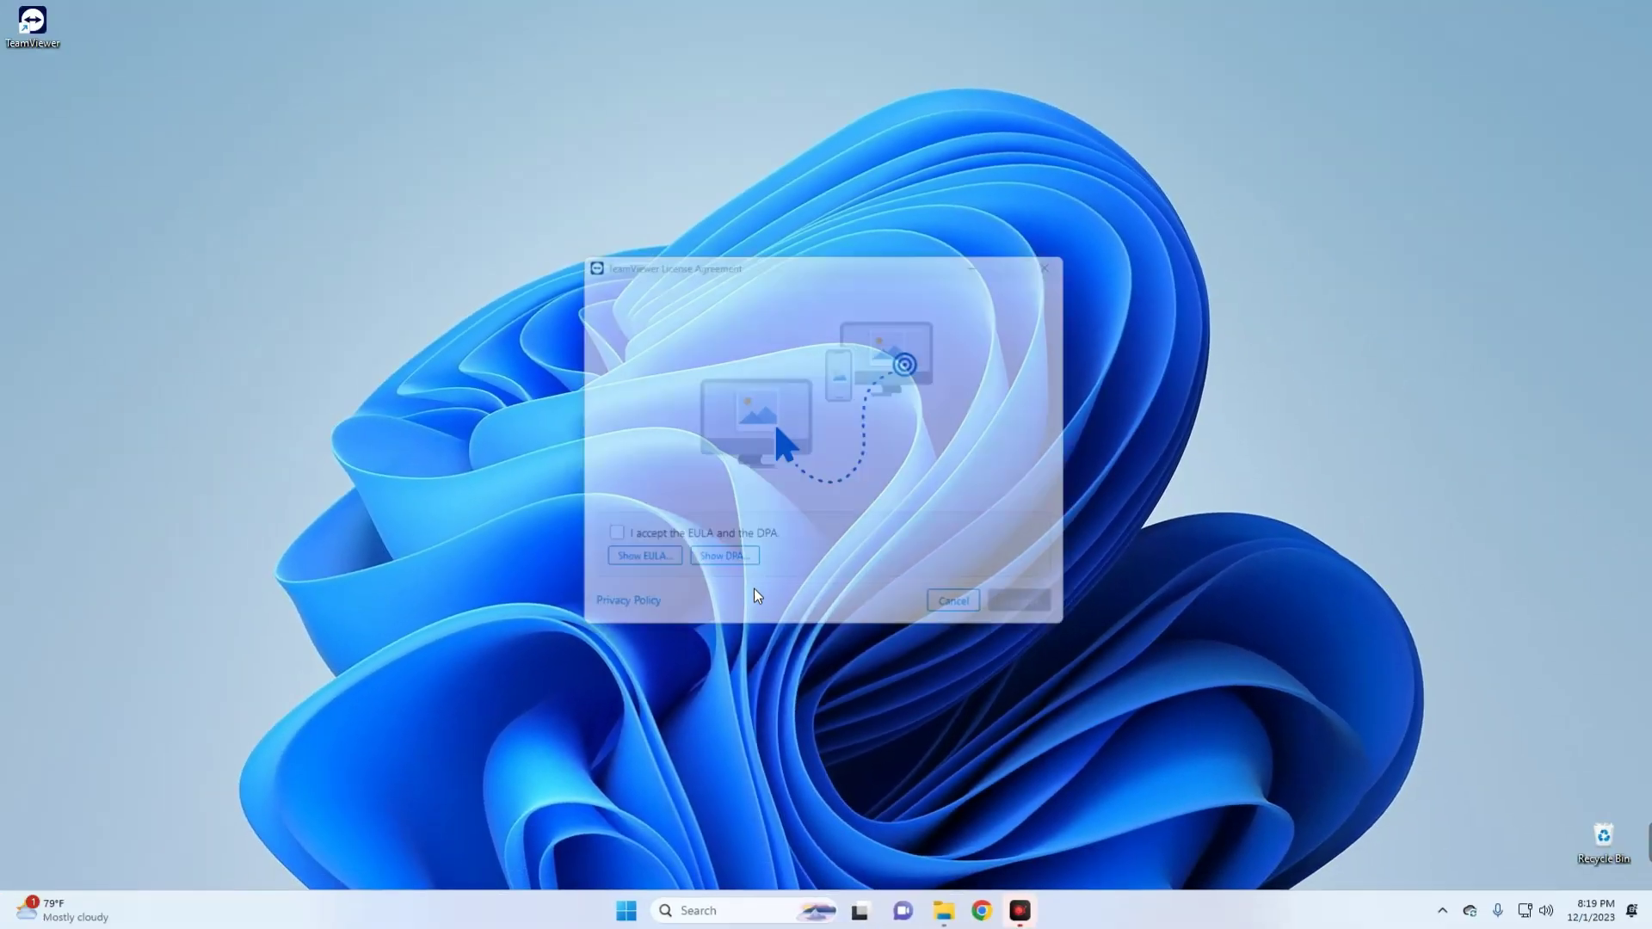
left_click(604, 542)
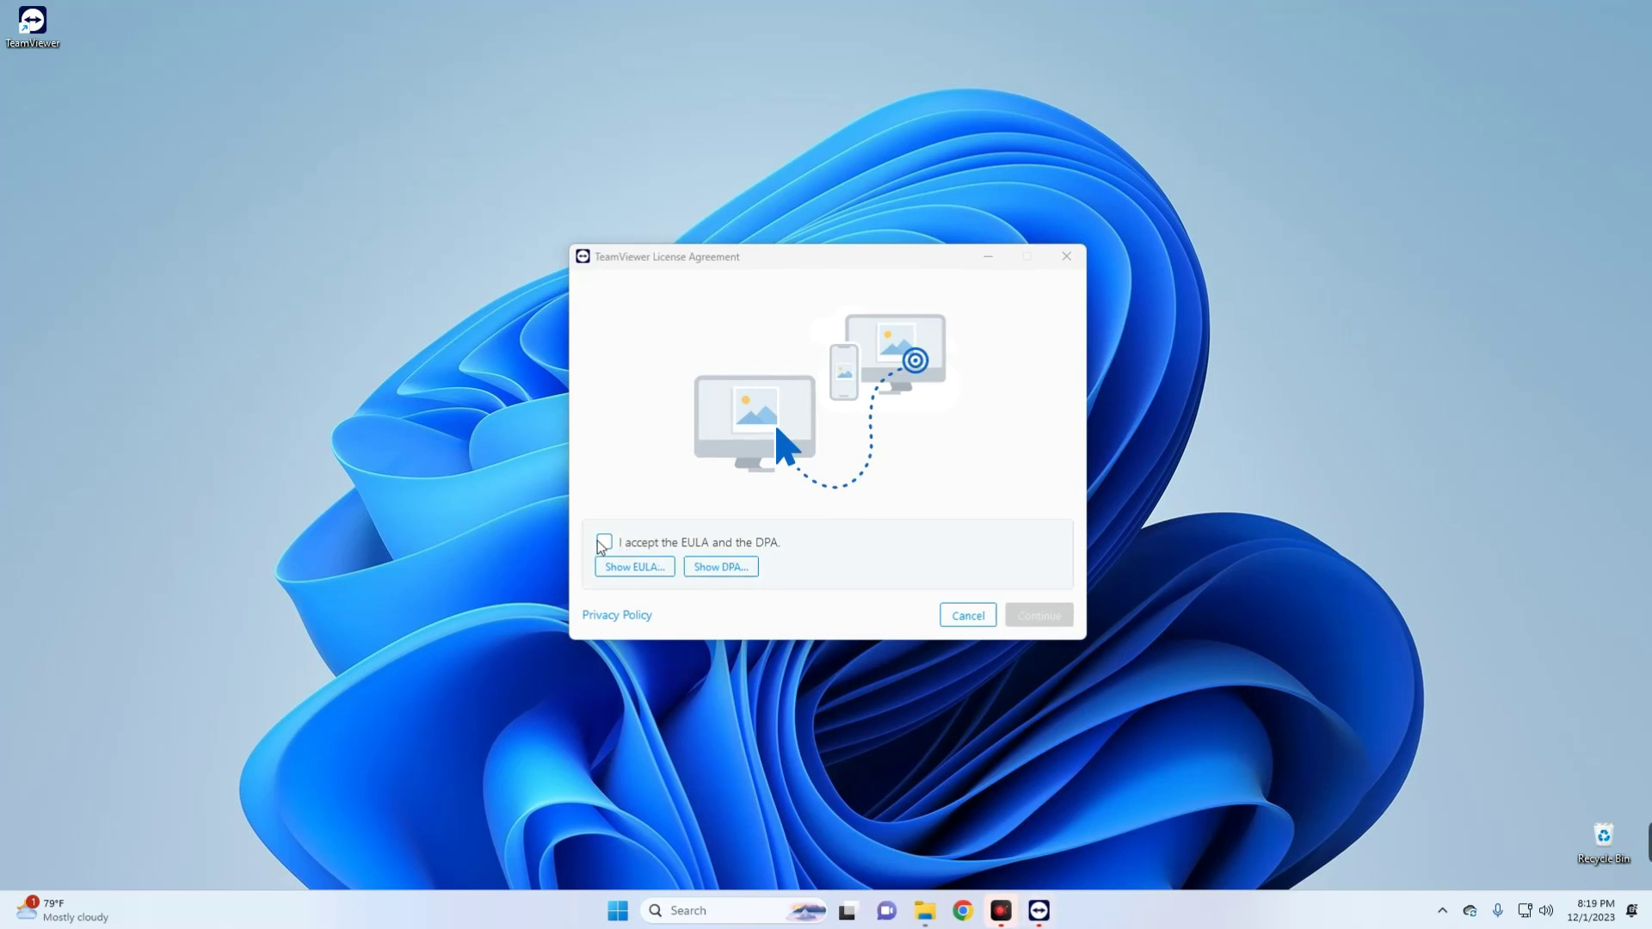
left_click(1051, 616)
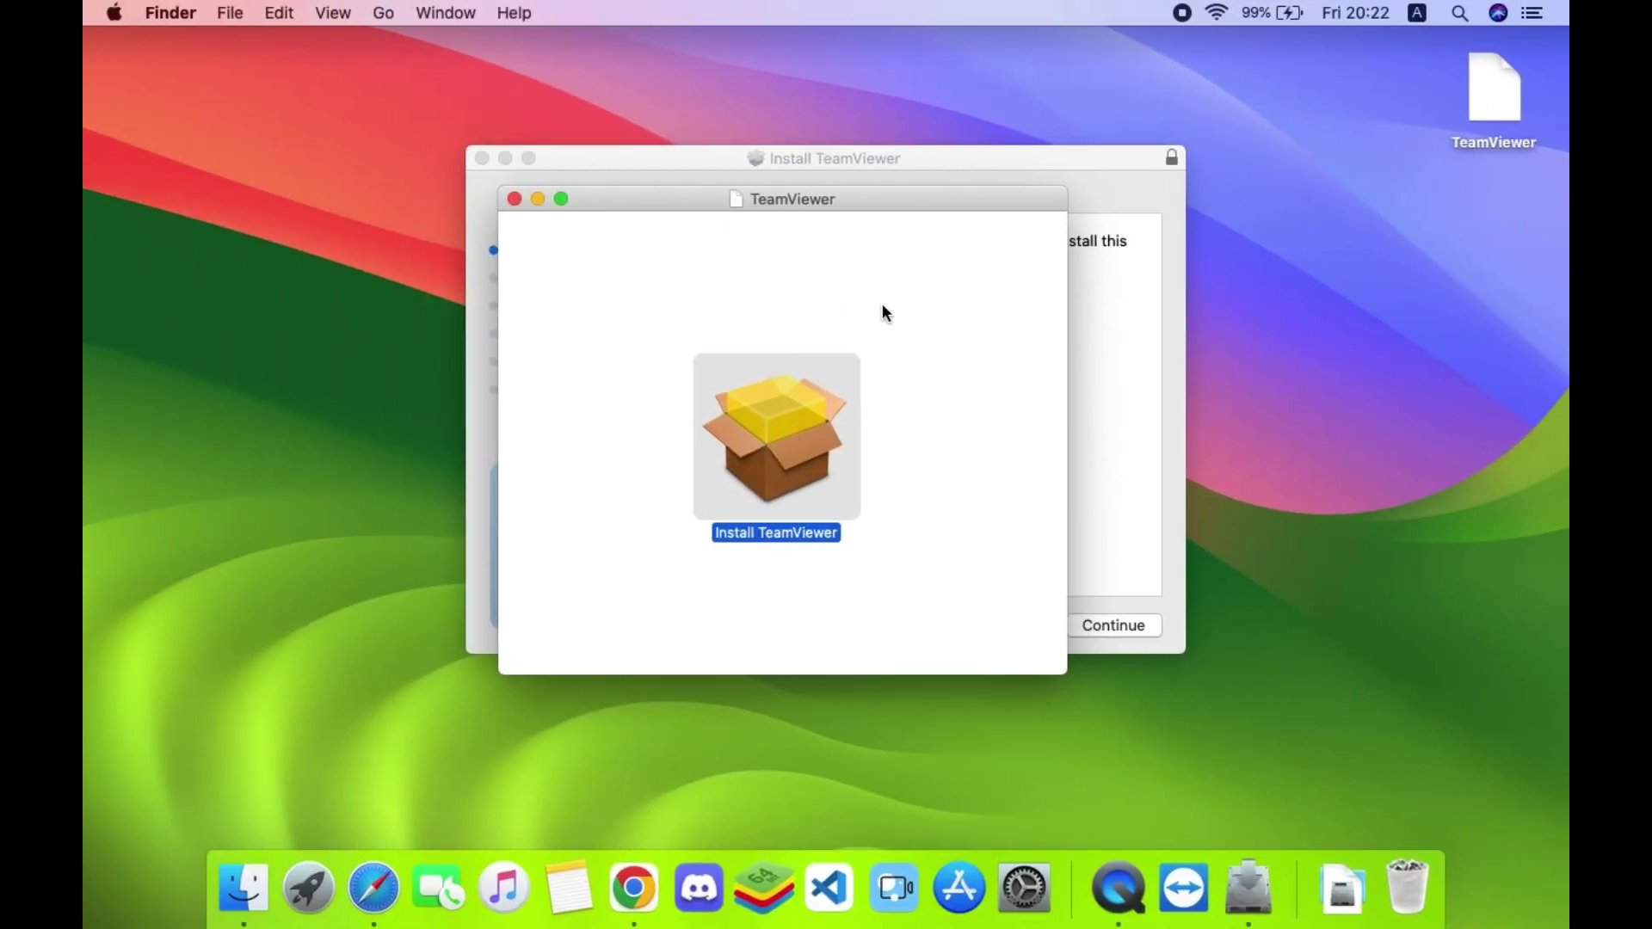
Step through the Mac's Install TeamViewer installer, agreeing to the licence and starting installation
left_click(1147, 531)
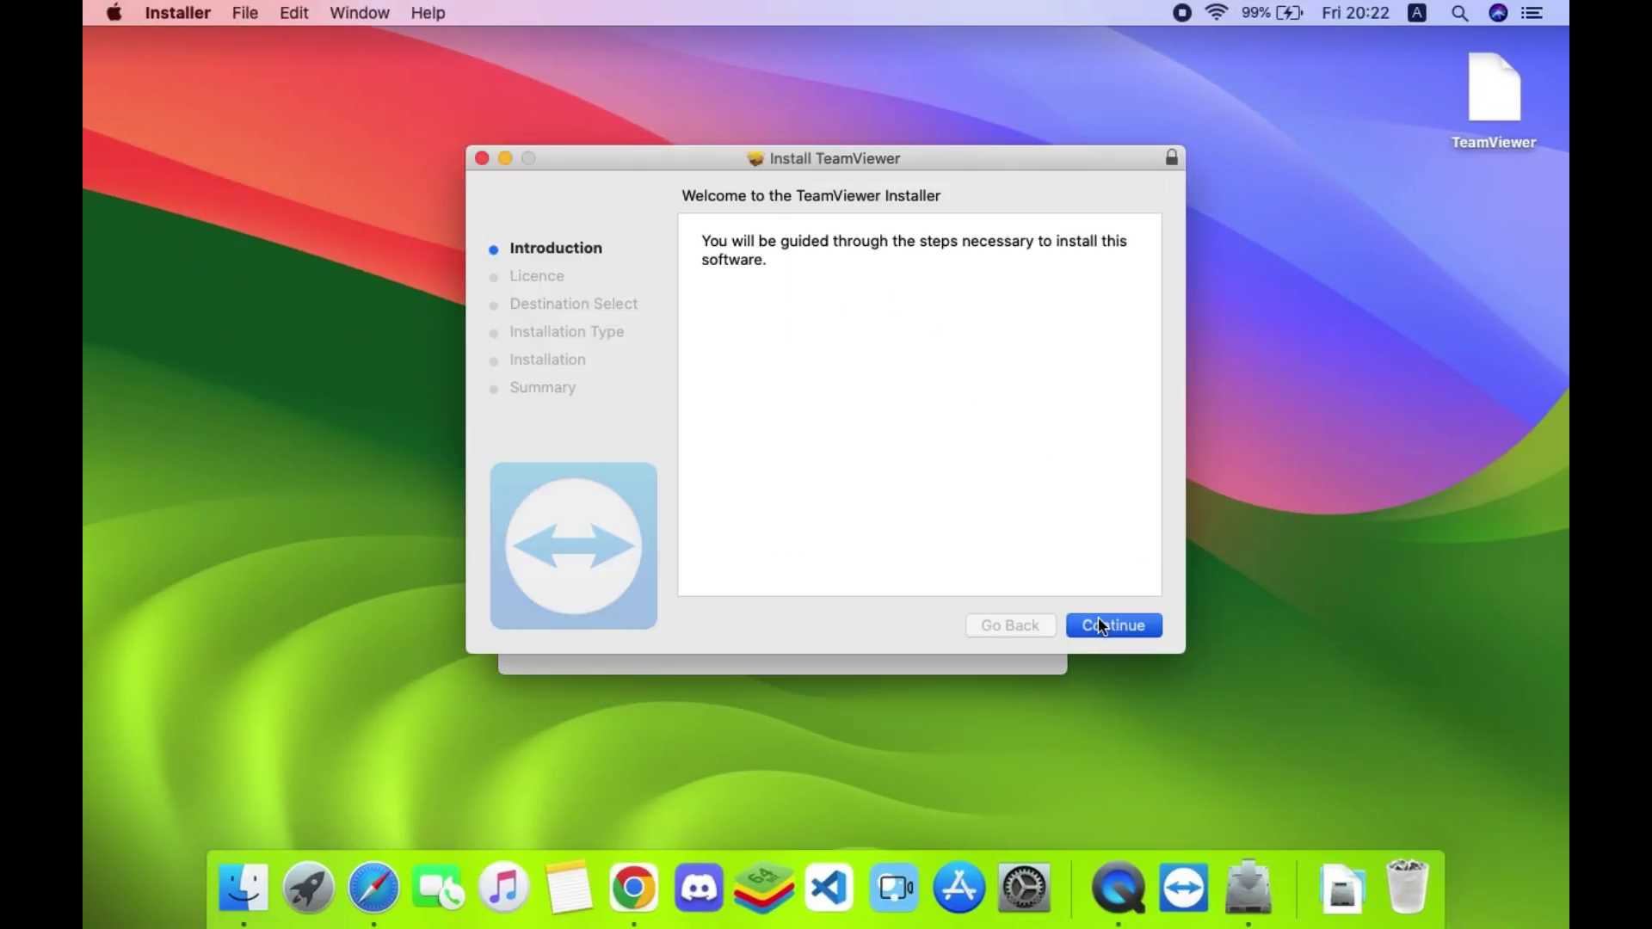
left_click(1080, 630)
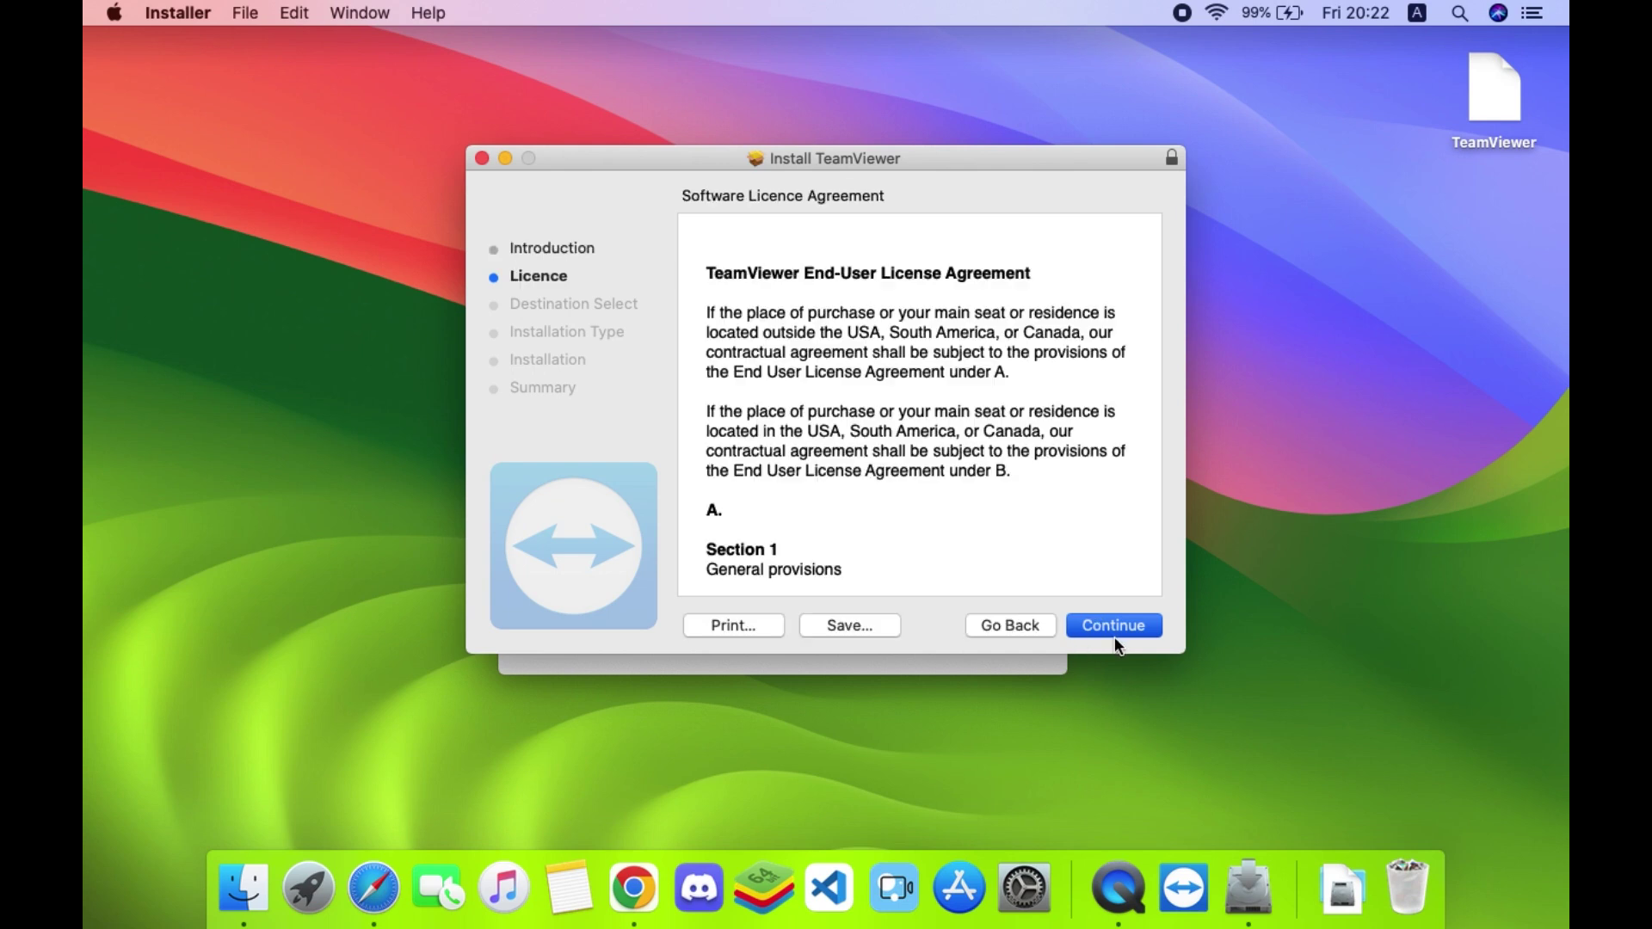
left_click(1112, 633)
left_click(1041, 344)
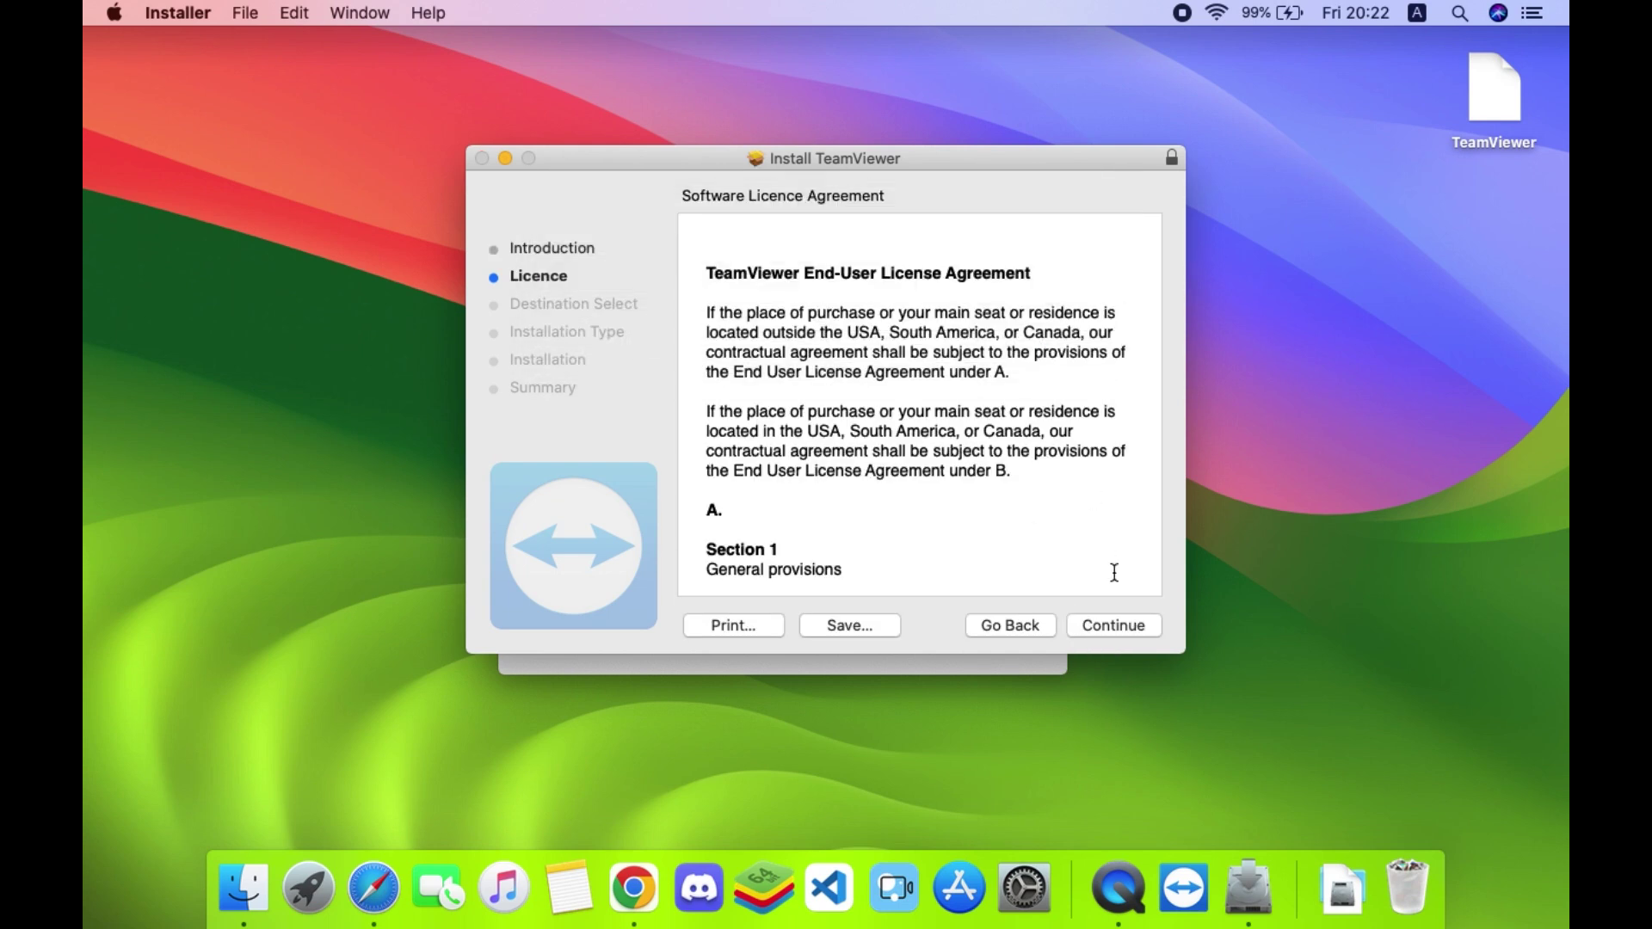
left_click(1122, 626)
left_click(1112, 626)
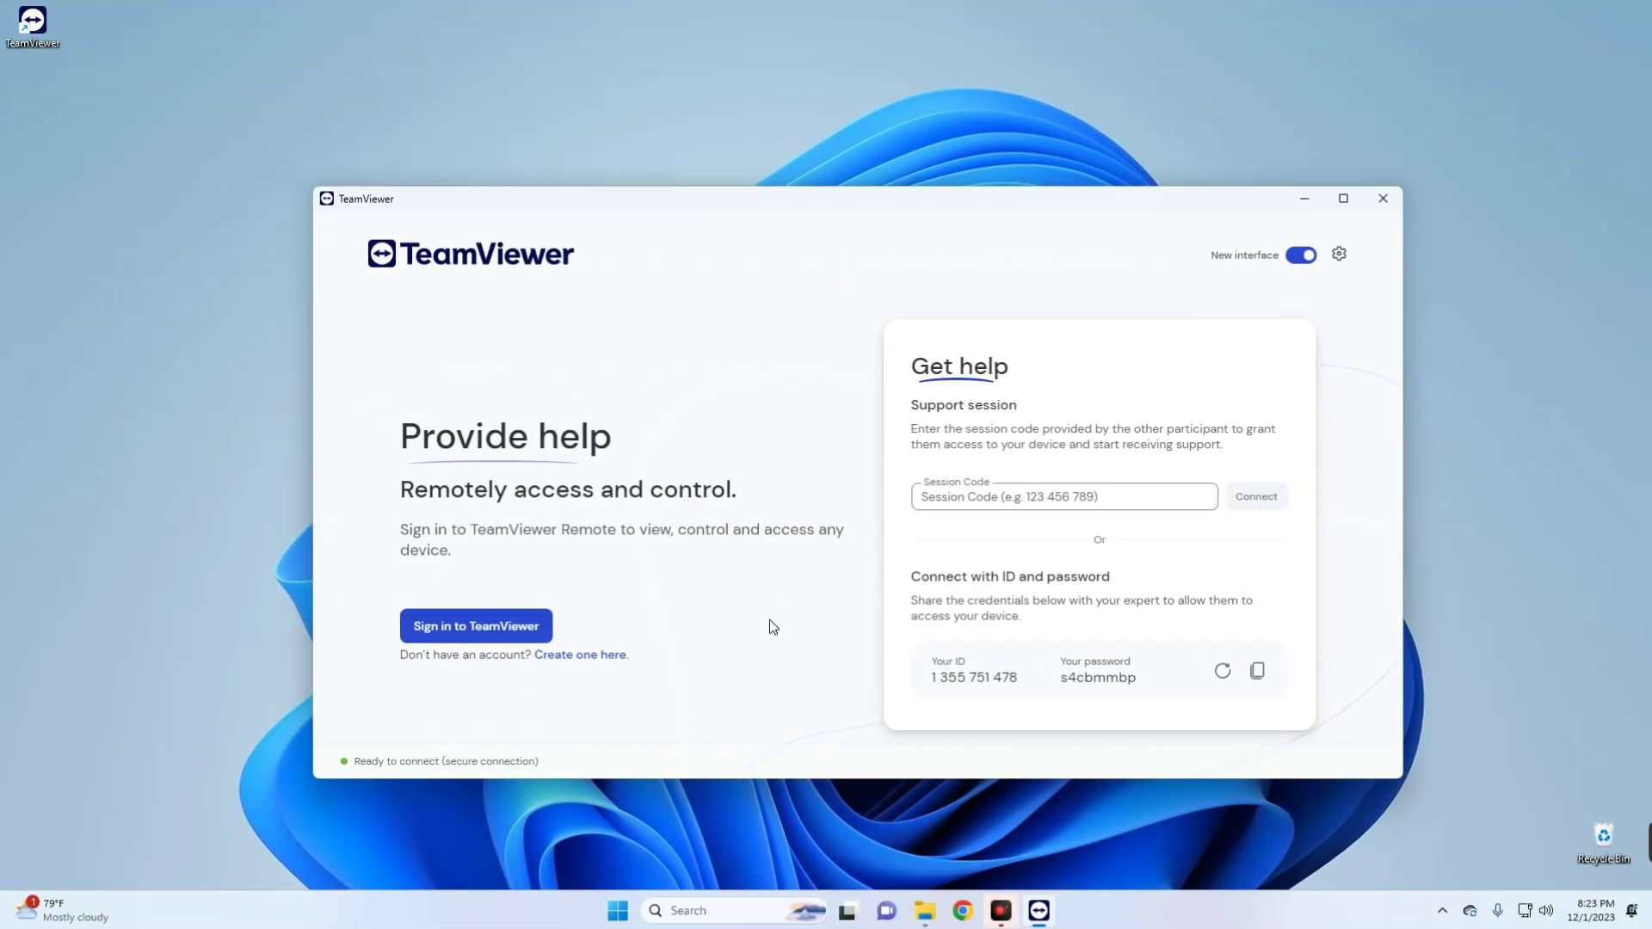
Sign in to TeamViewer with the account email and password, keeping the device signed in
left_click(487, 613)
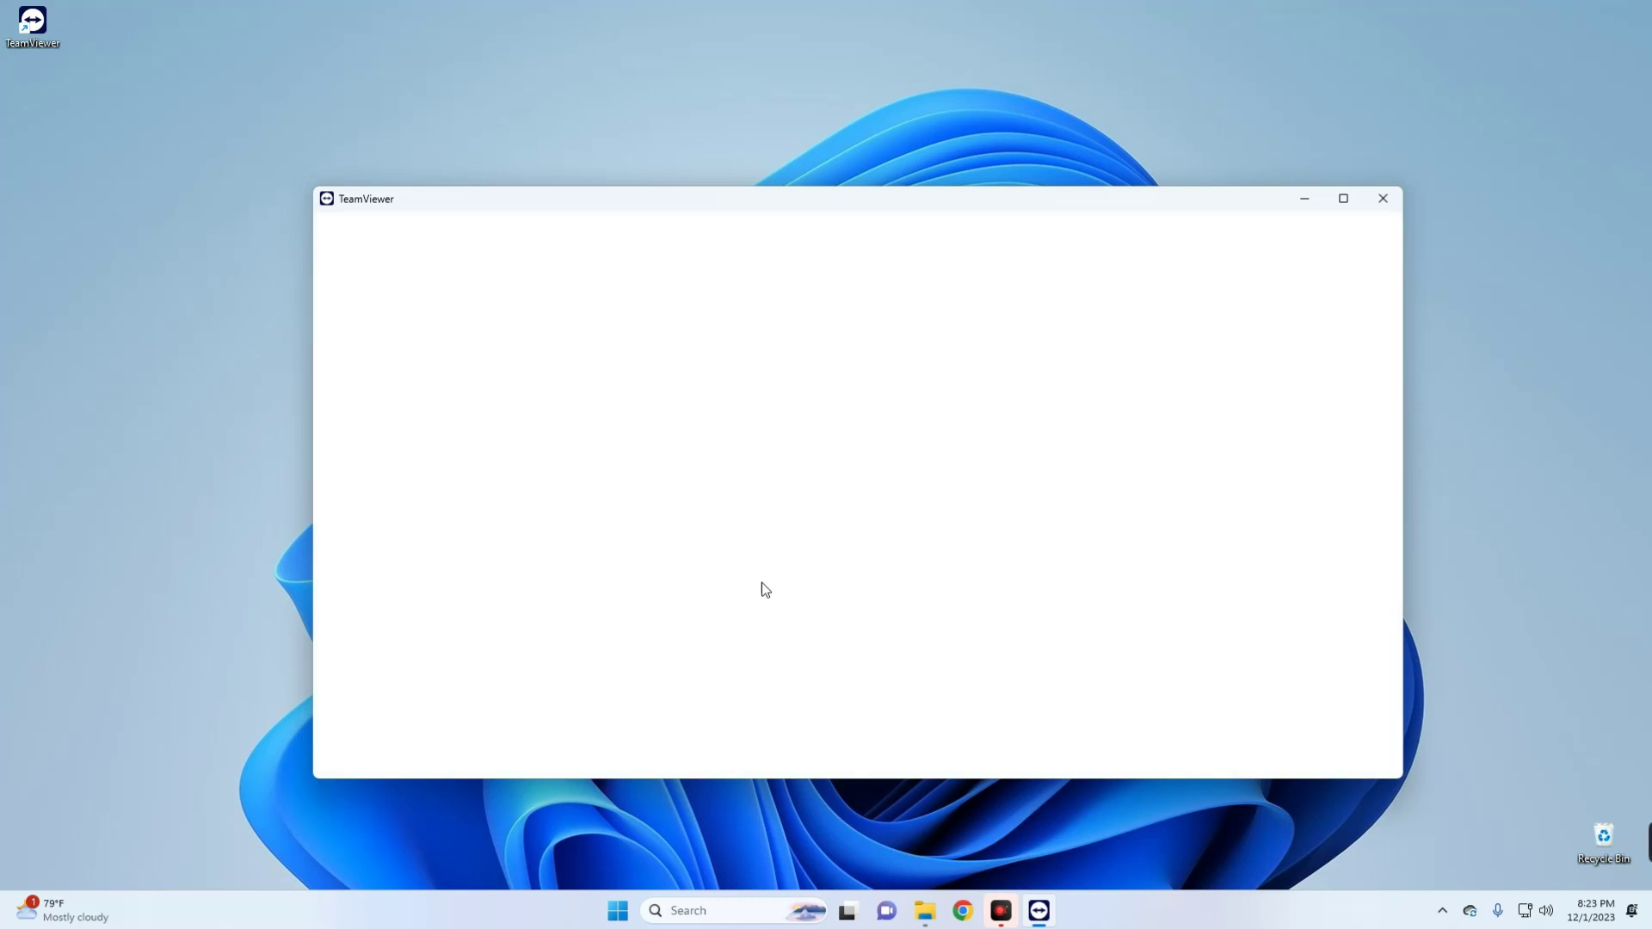
left_click(698, 358)
type("nail")
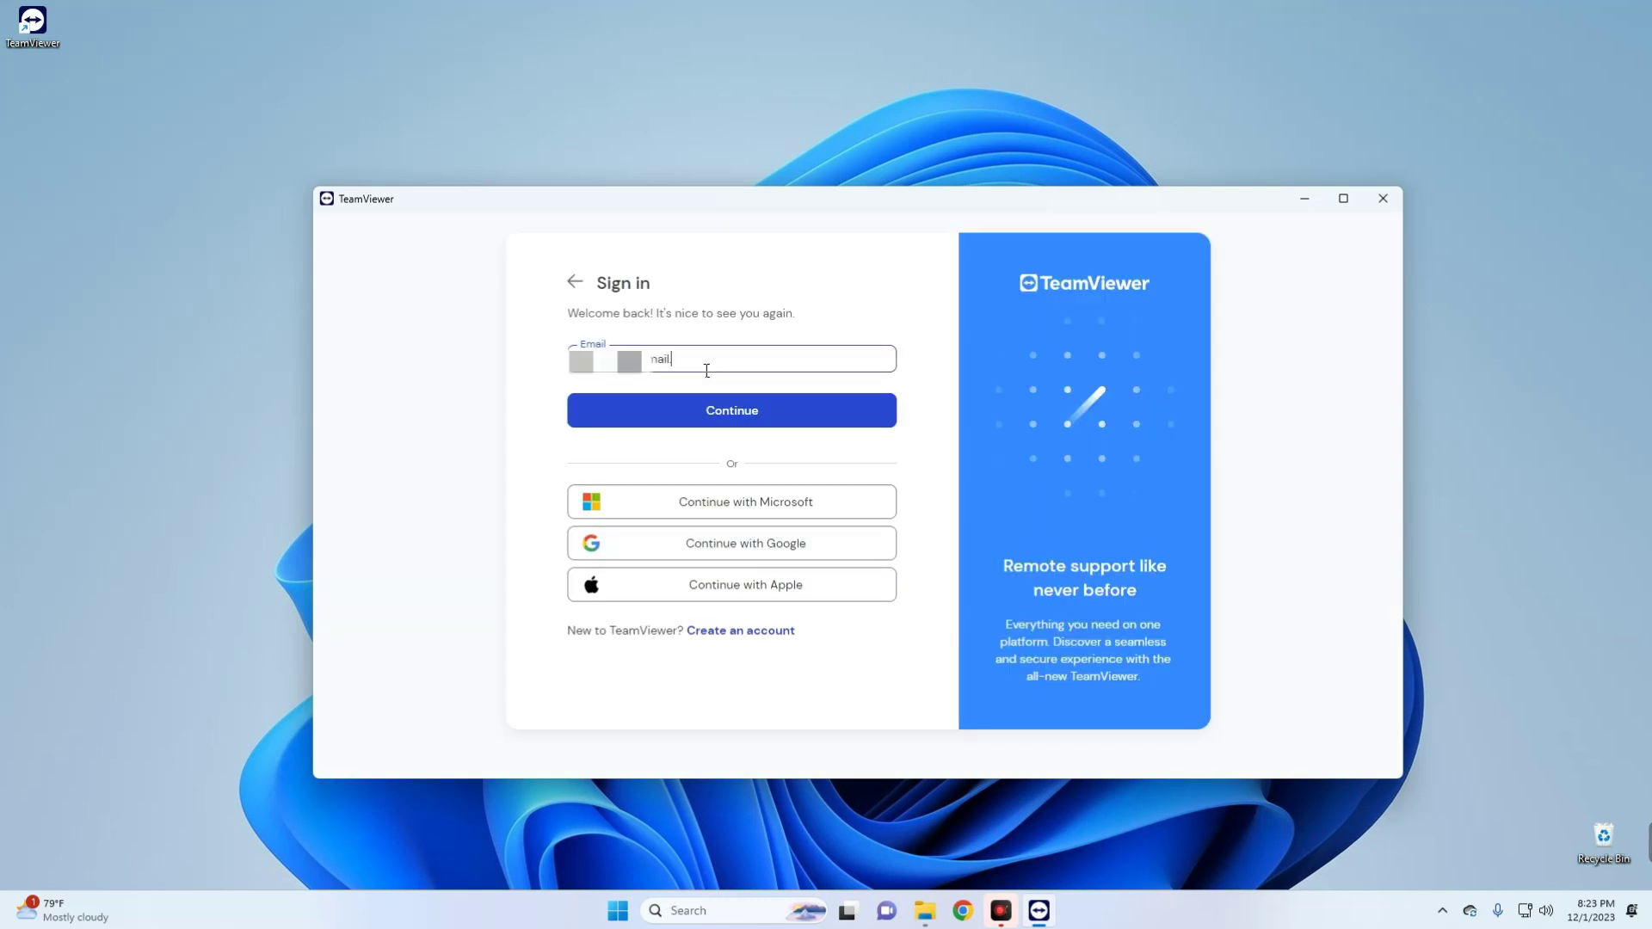
type(".com")
left_click(689, 413)
type("********")
left_click(683, 469)
left_click(732, 520)
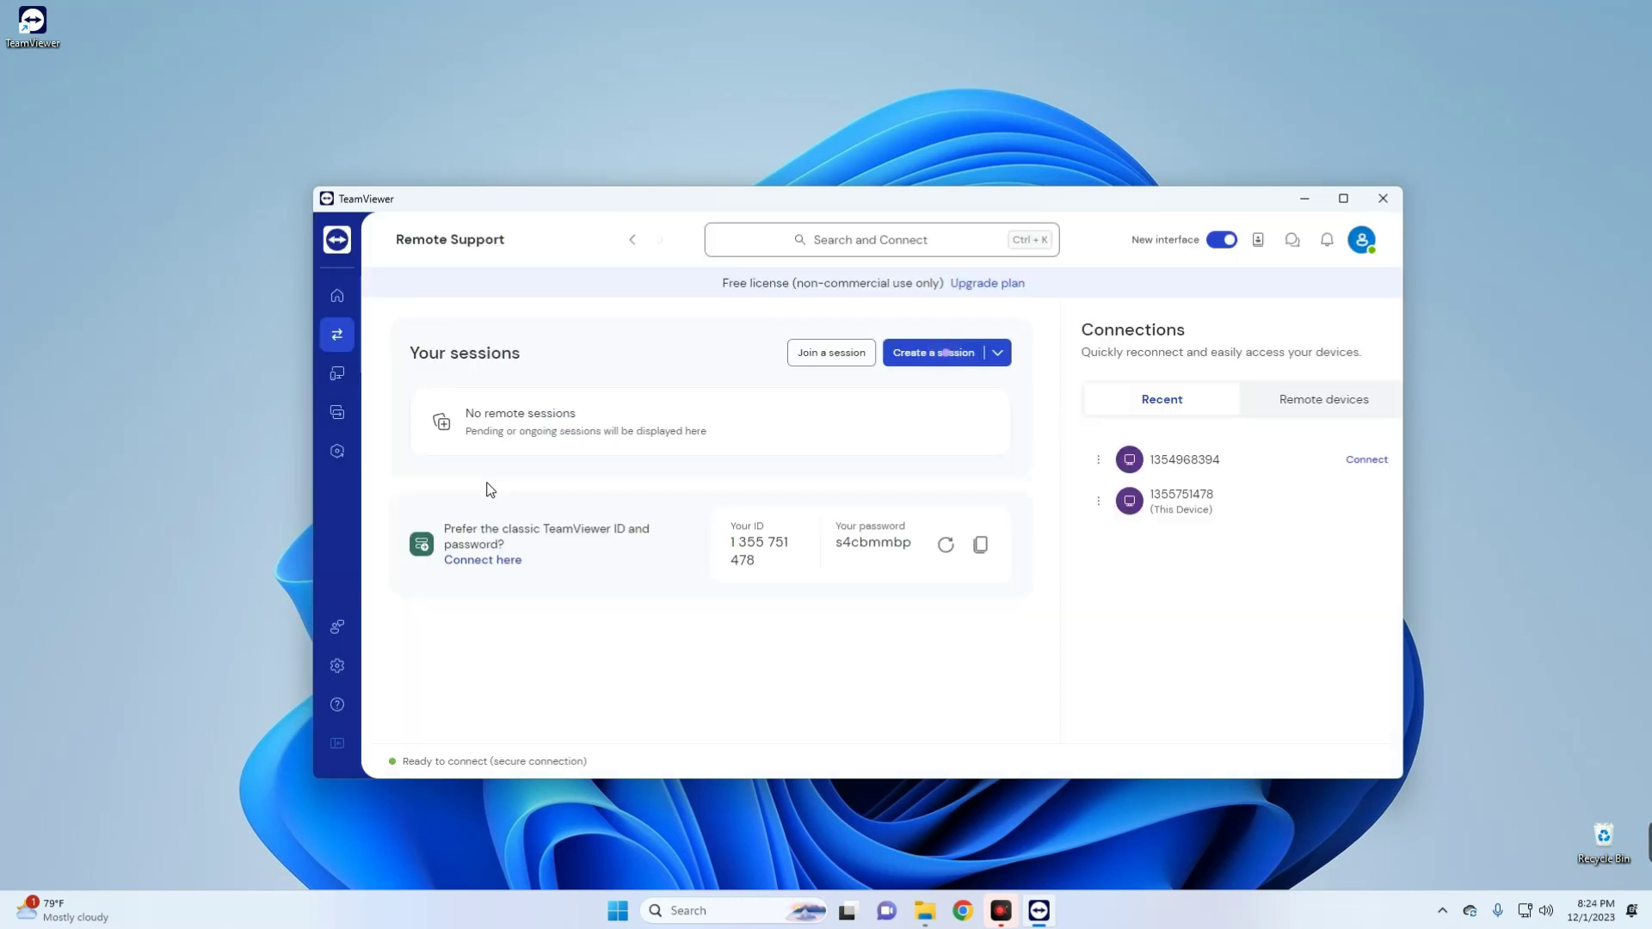
Go to the Home page and select this device's TeamViewer ID
left_click(336, 295)
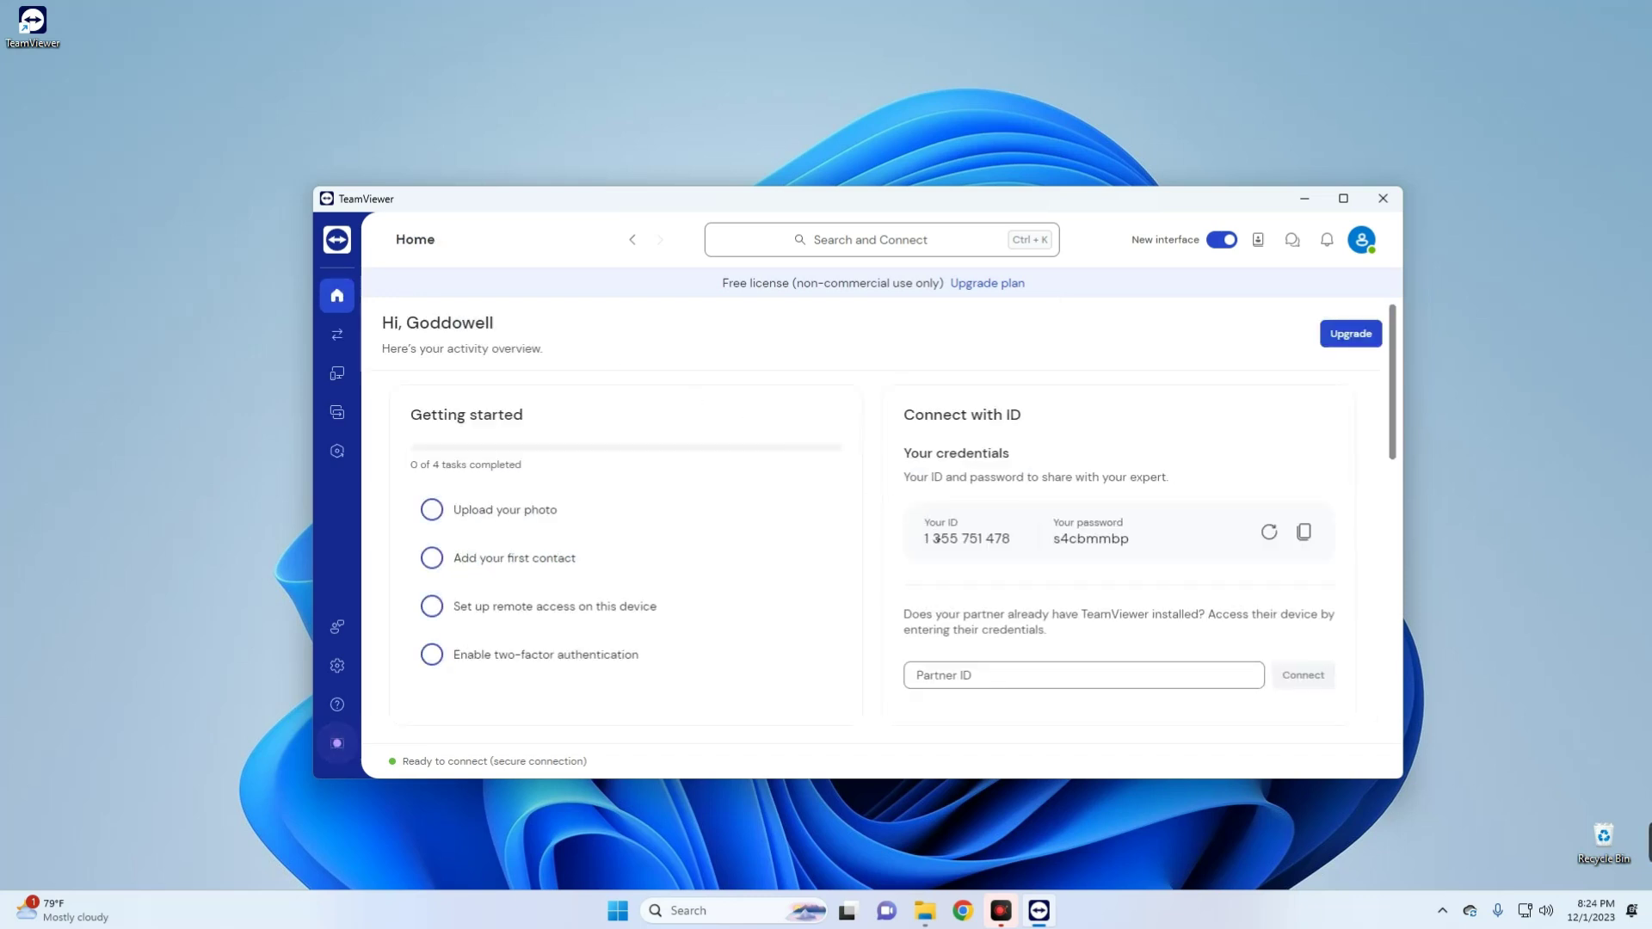
left_click_drag(925, 544, 1165, 548)
left_click(1113, 548)
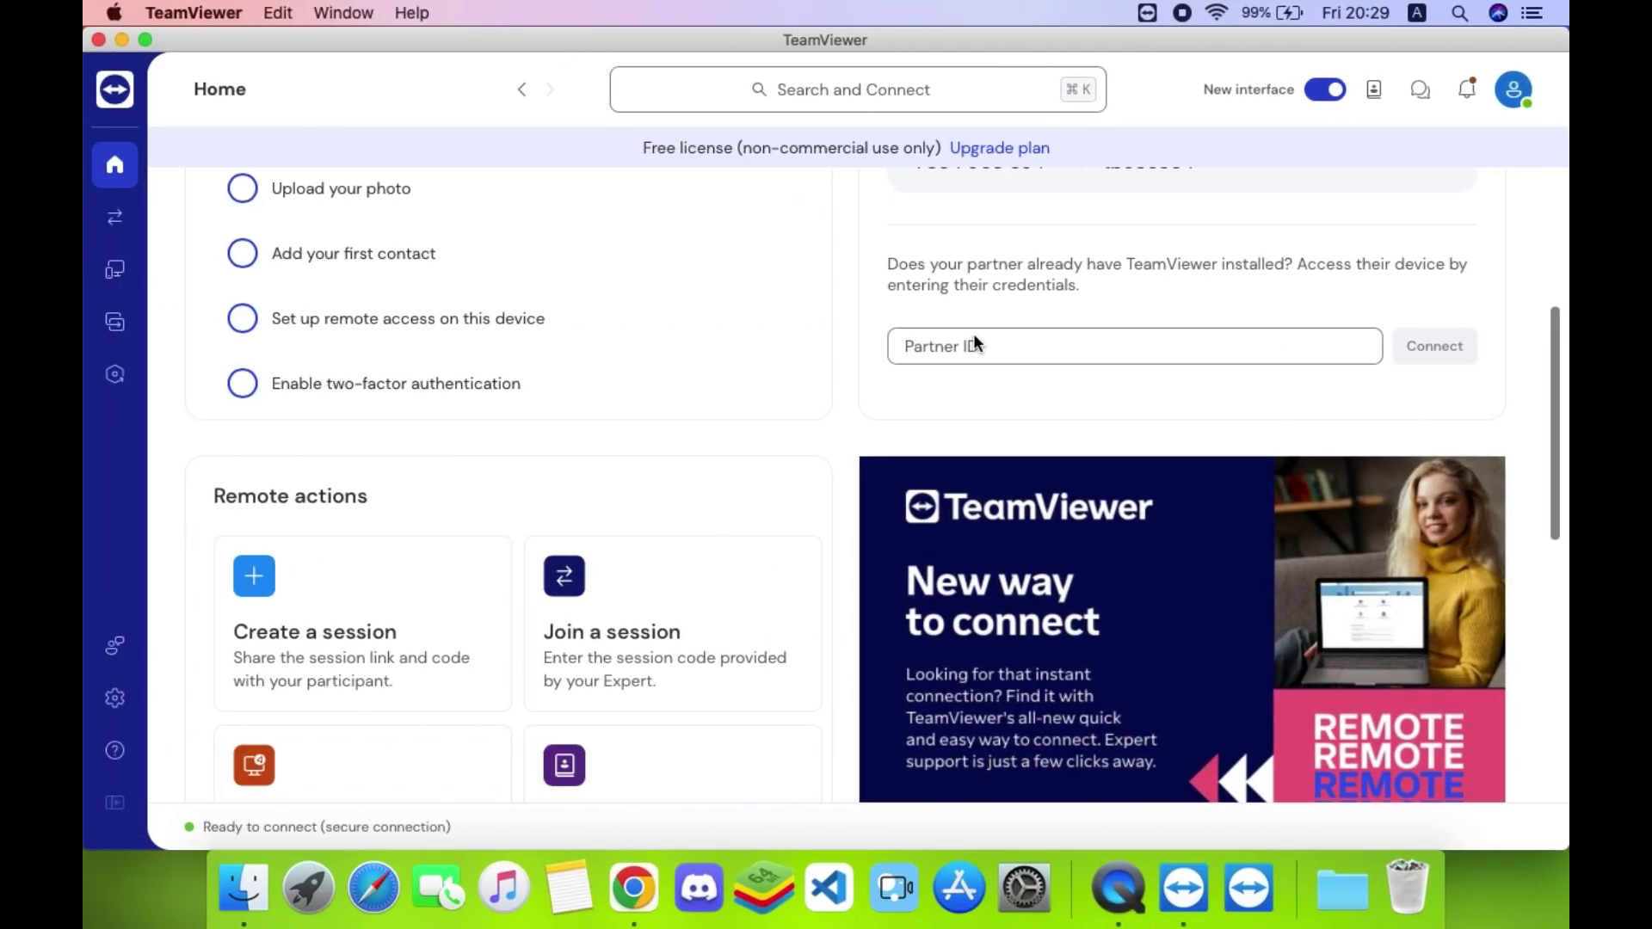
Connect from the Mac to the Windows PC using its partner ID
left_click(974, 340)
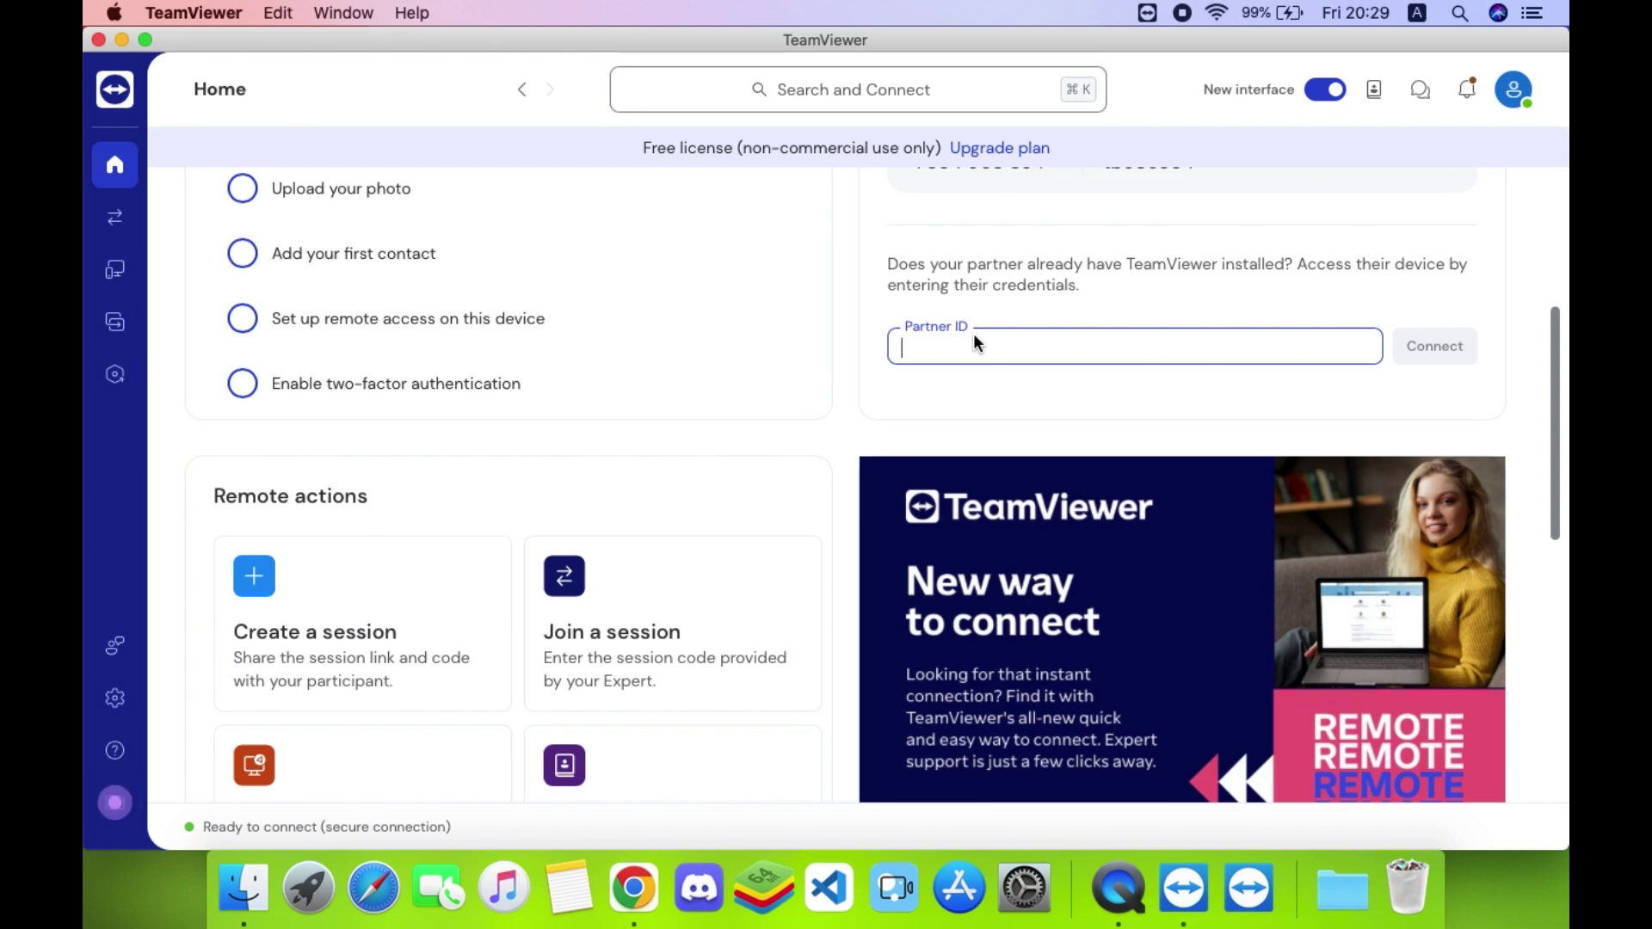
type("1355751")
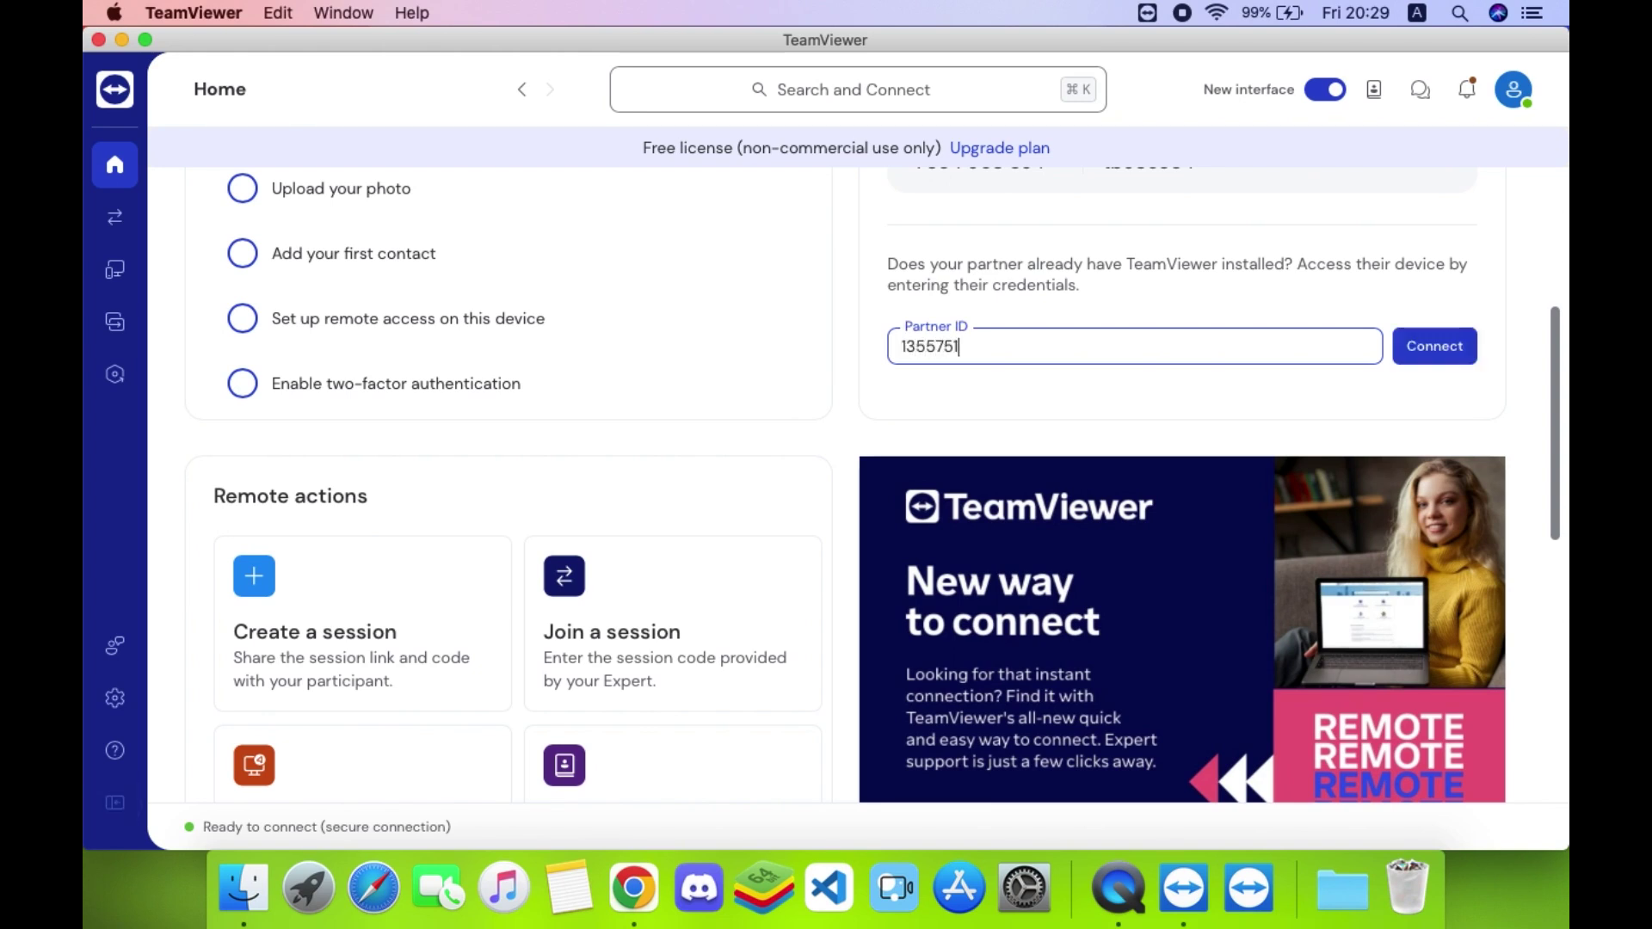
type("478")
left_click(1429, 350)
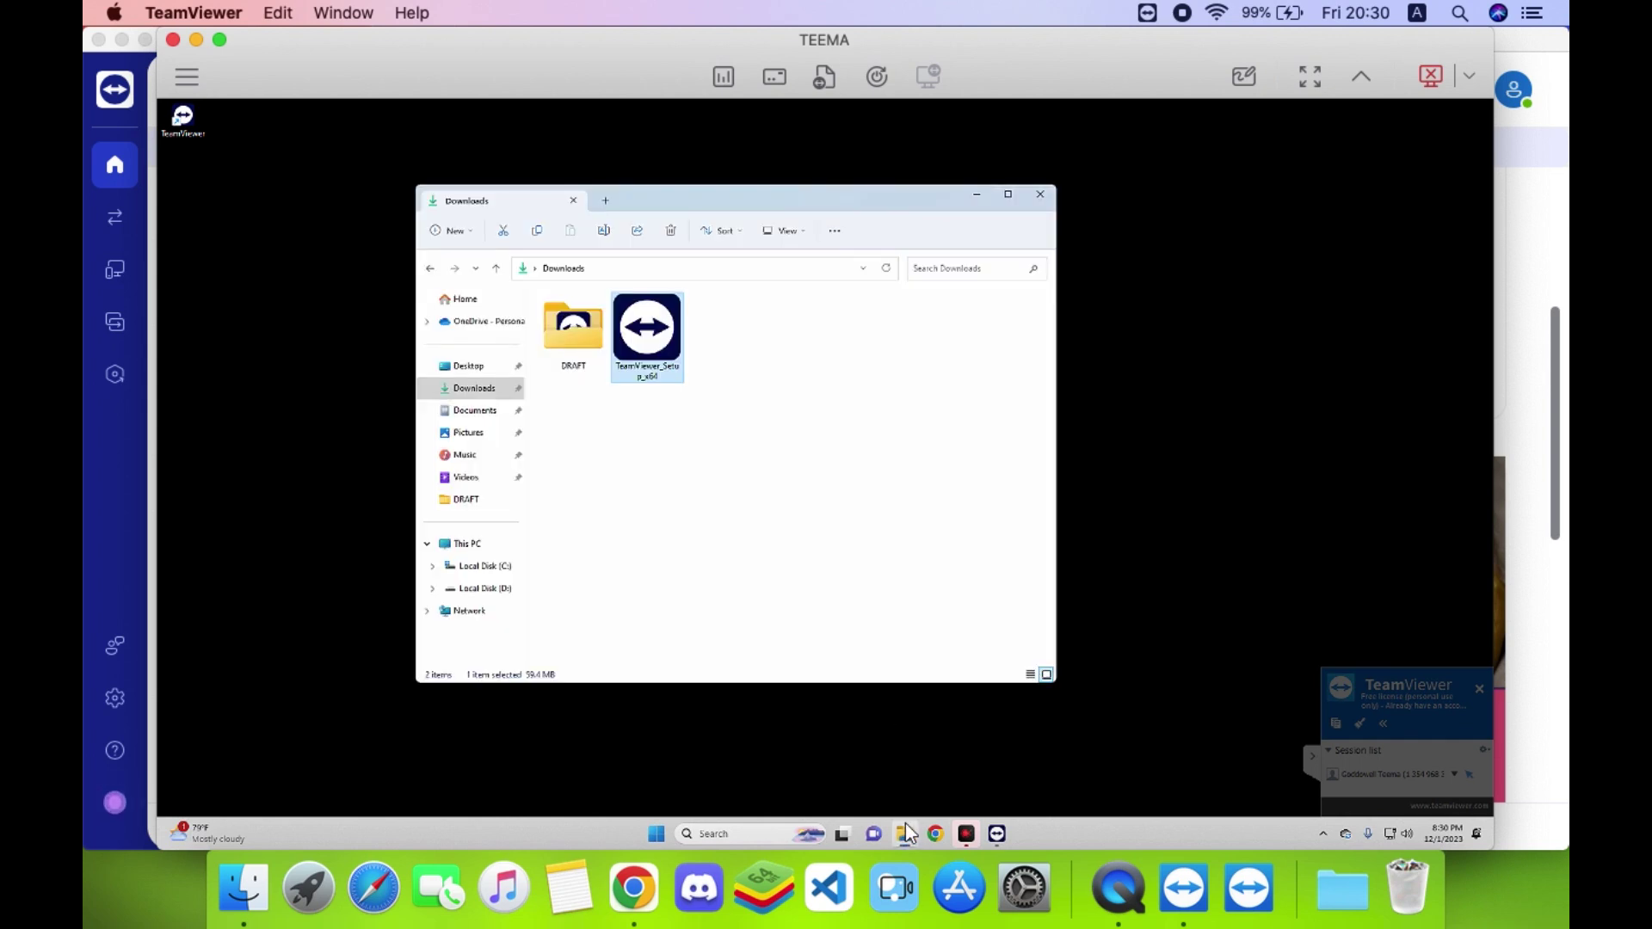
On the remote PC, open etechbox.com in Chrome, then end the session
left_click(878, 384)
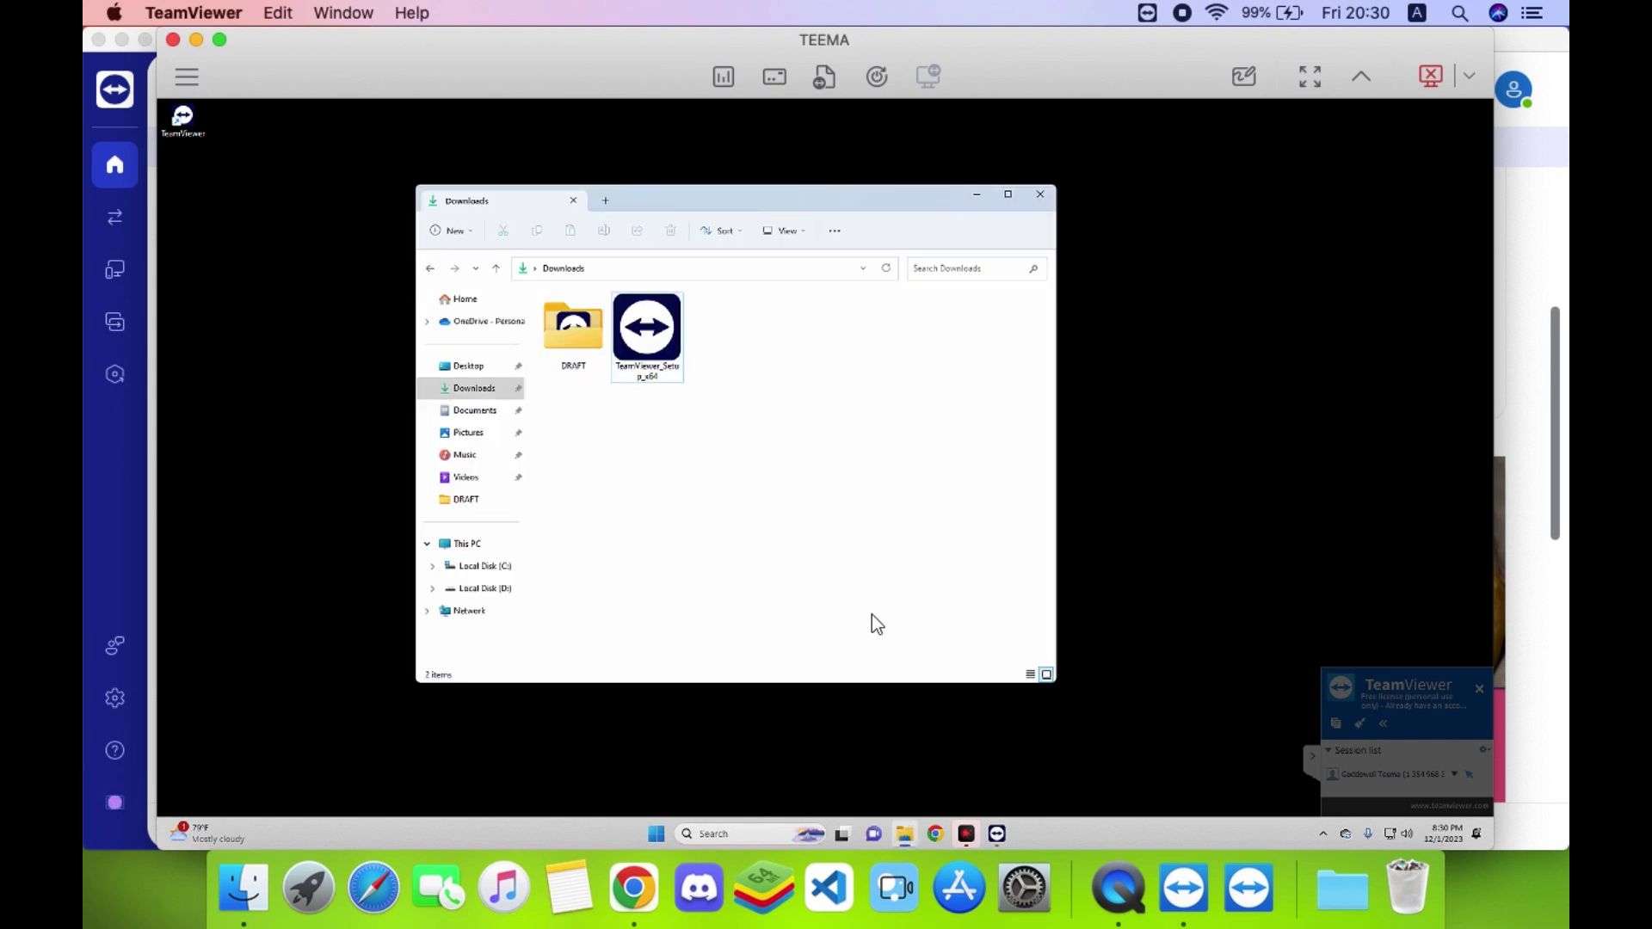
left_click(936, 834)
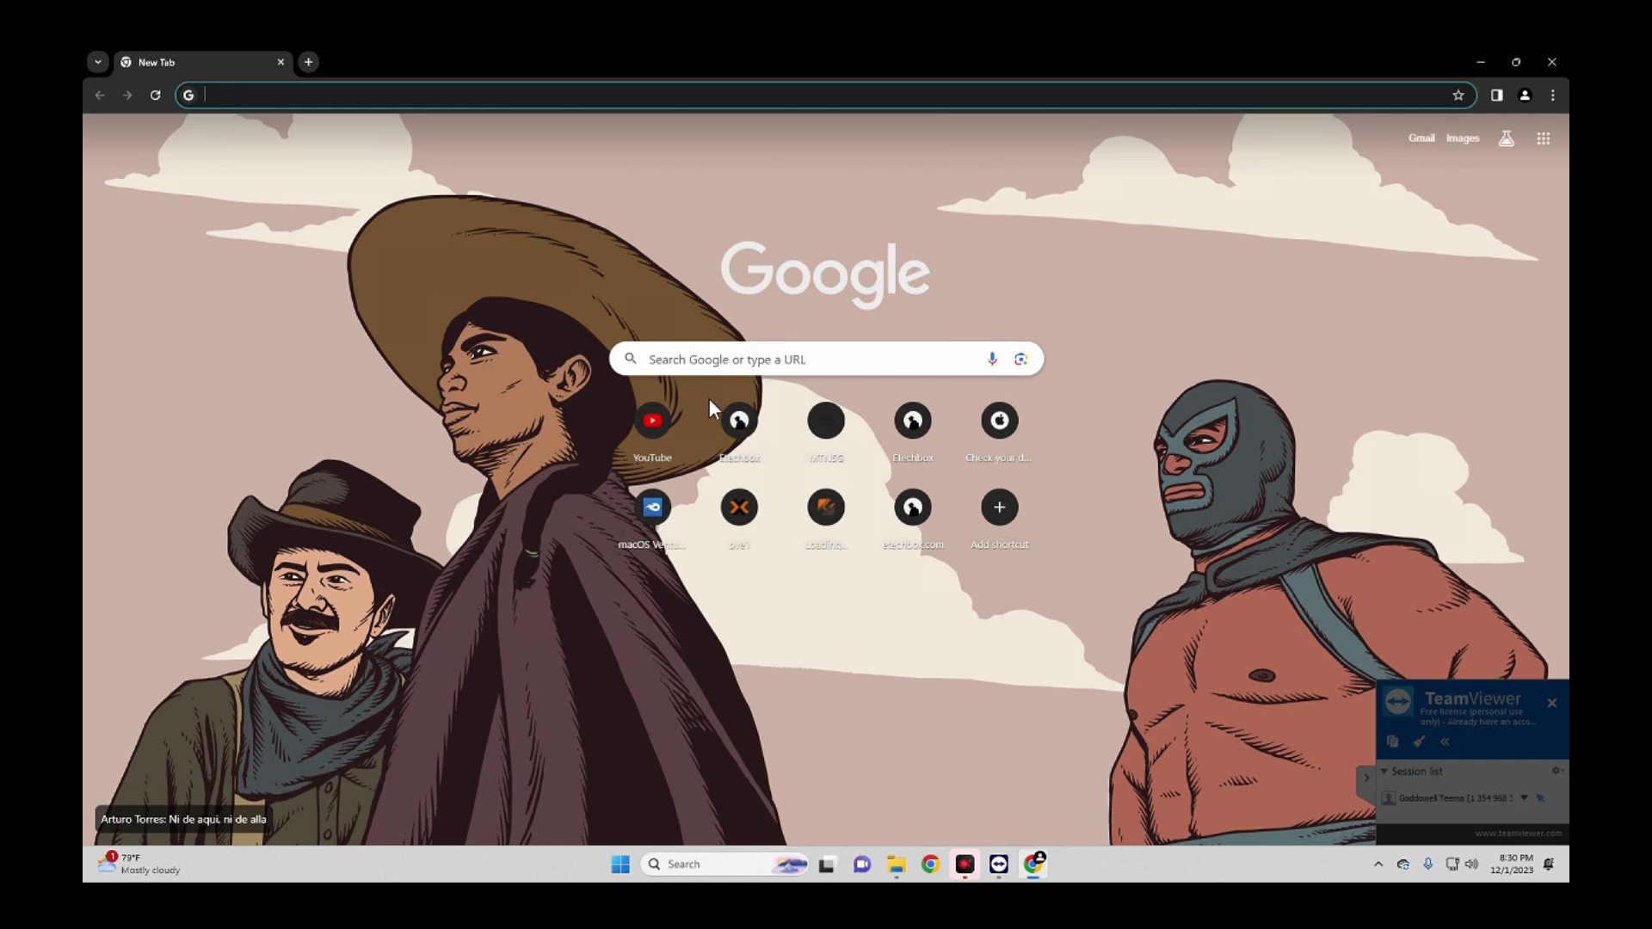
left_click(915, 447)
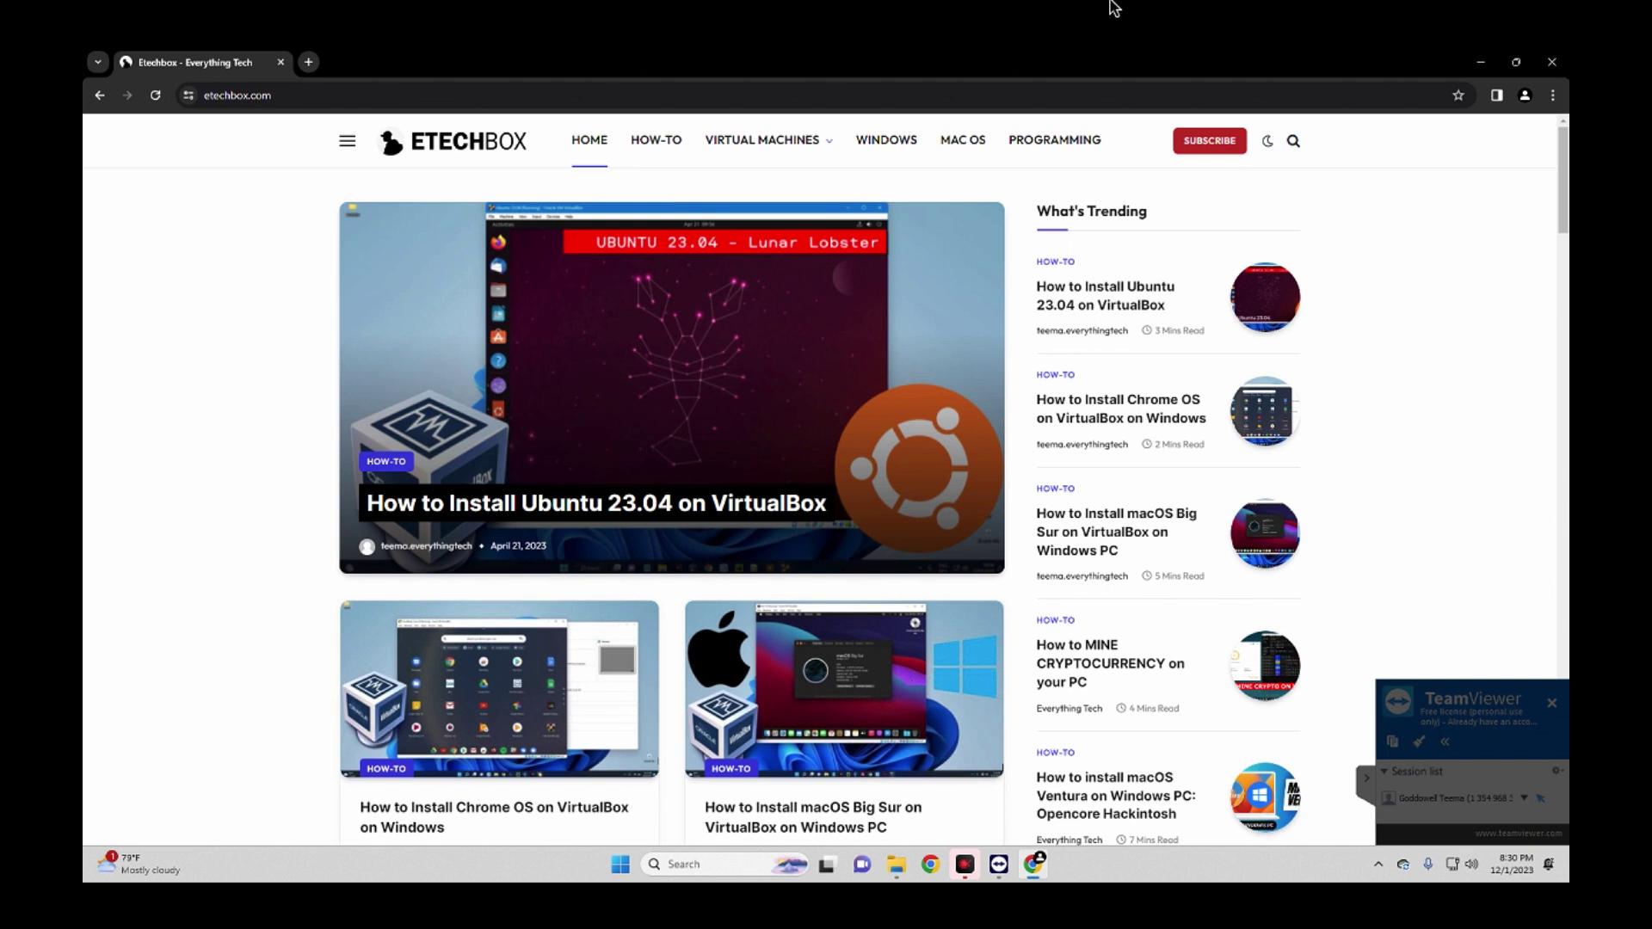
mouse_move(1110, 2)
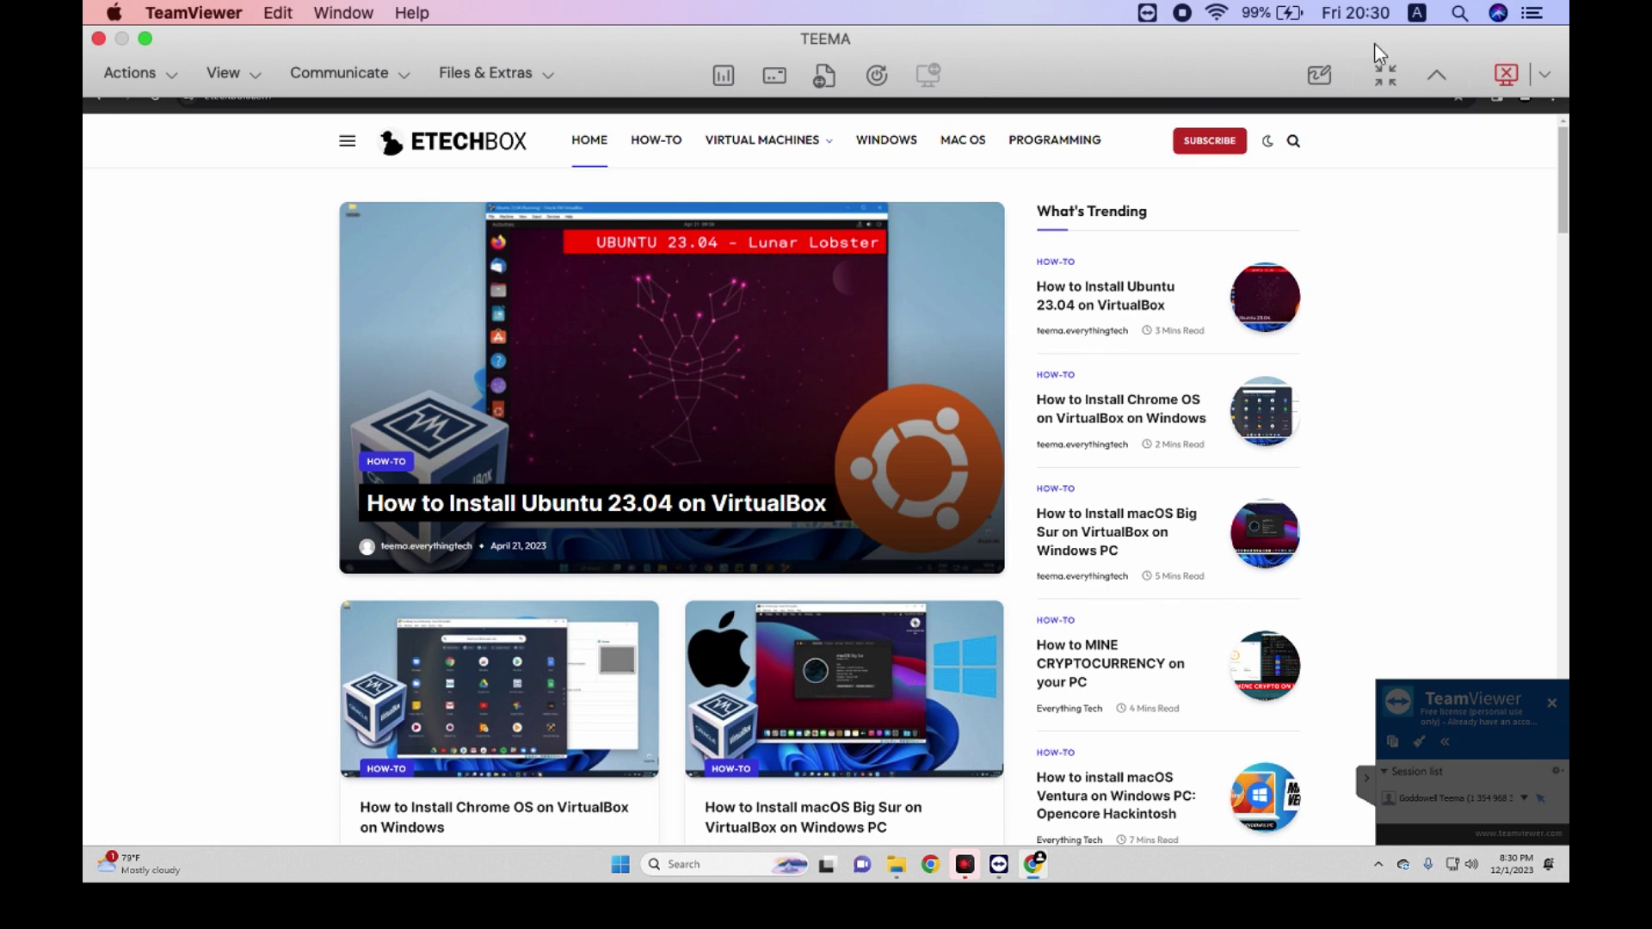
left_click(1508, 75)
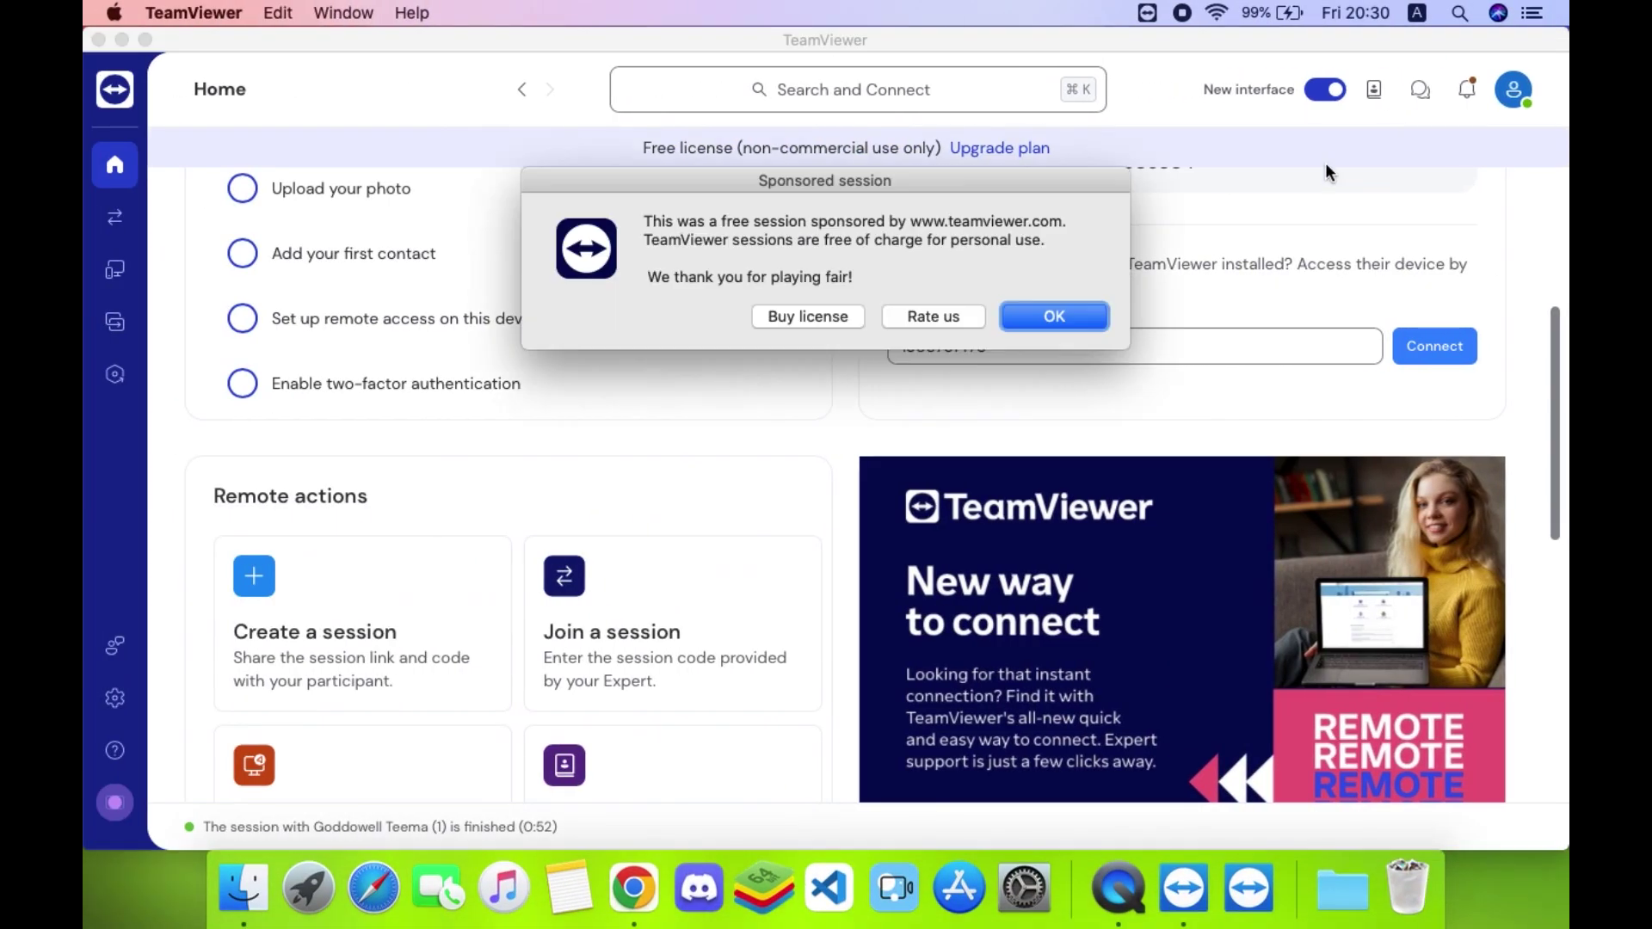
Dismiss the sponsored notice and connect from Windows to the Mac with its partner ID and password
left_click(1029, 316)
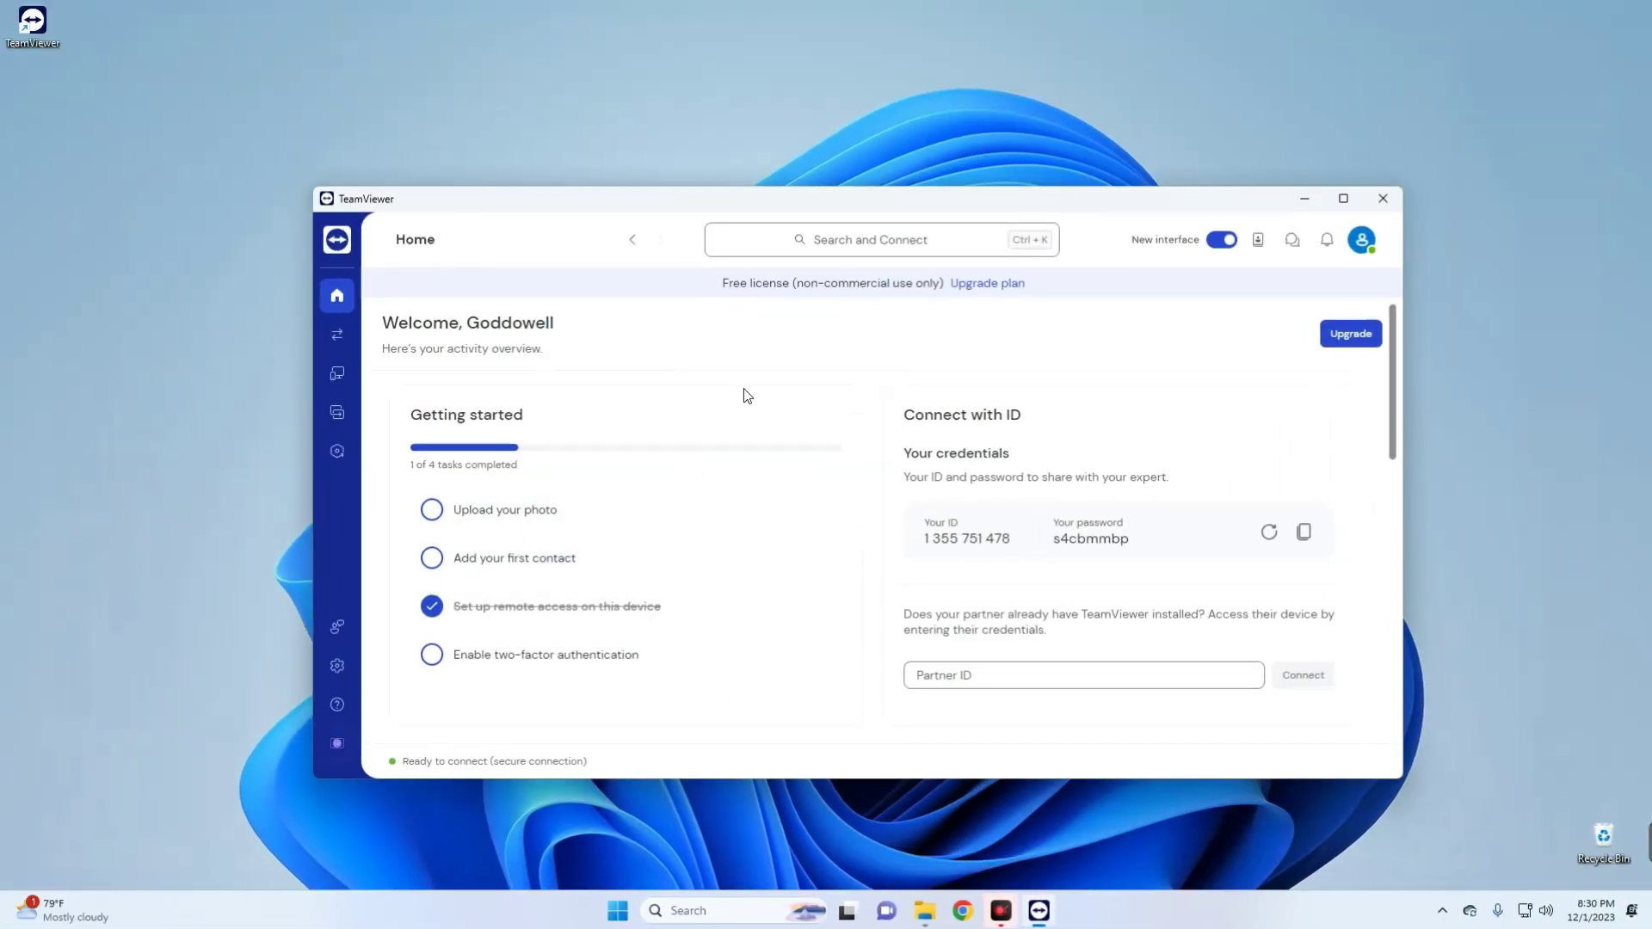
left_click(984, 686)
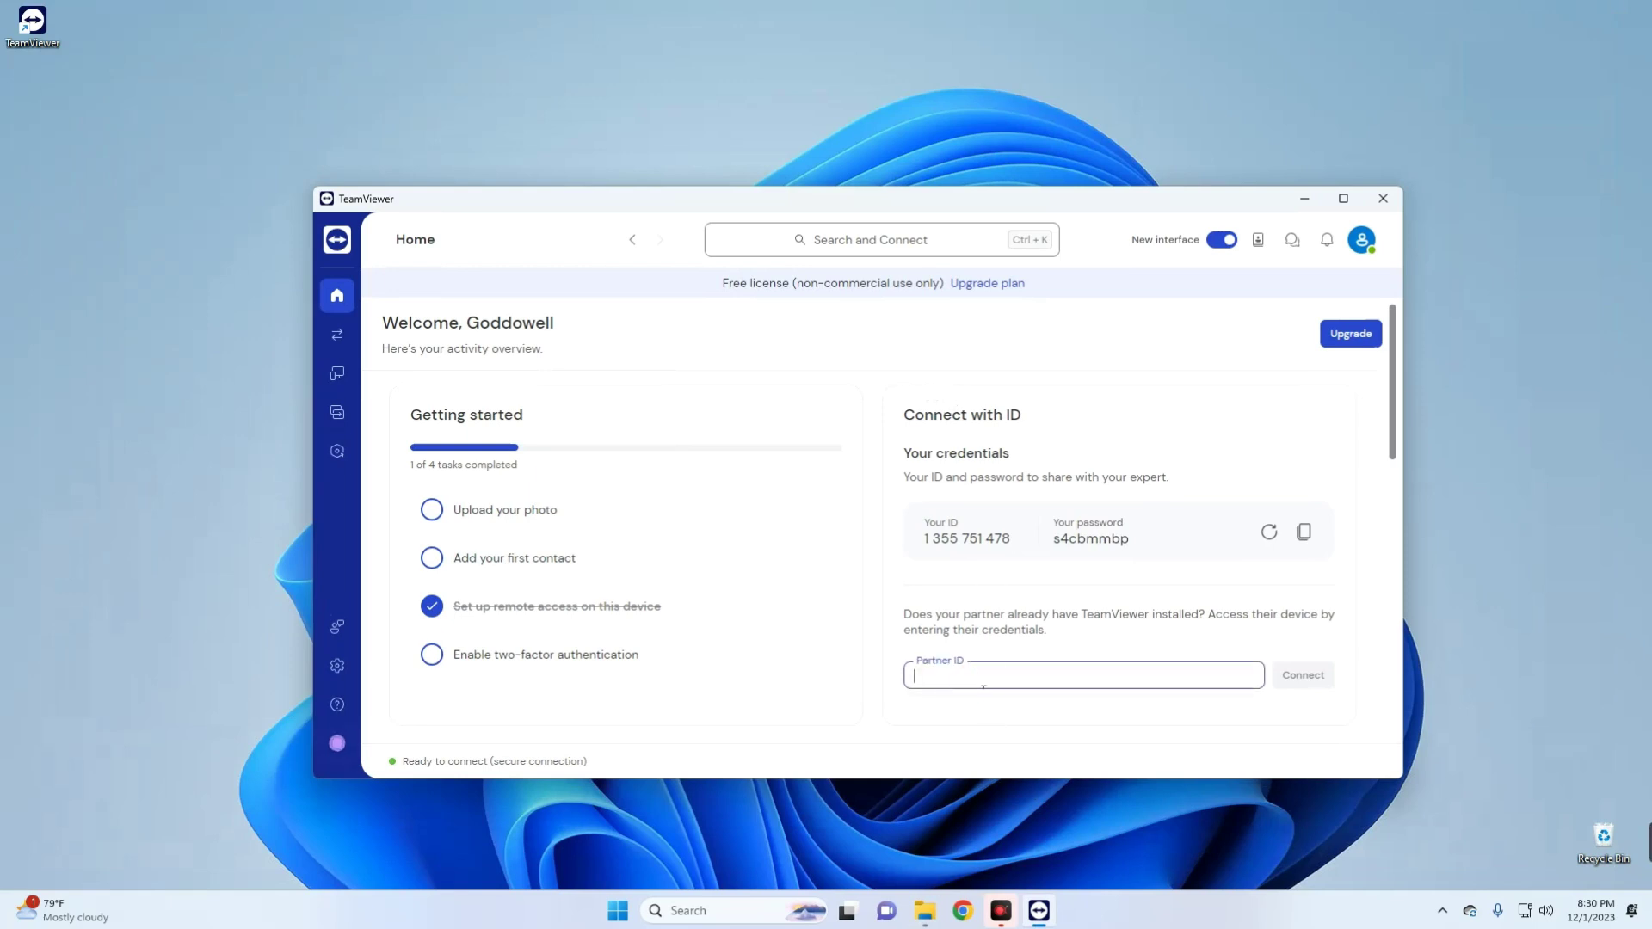
type("1354")
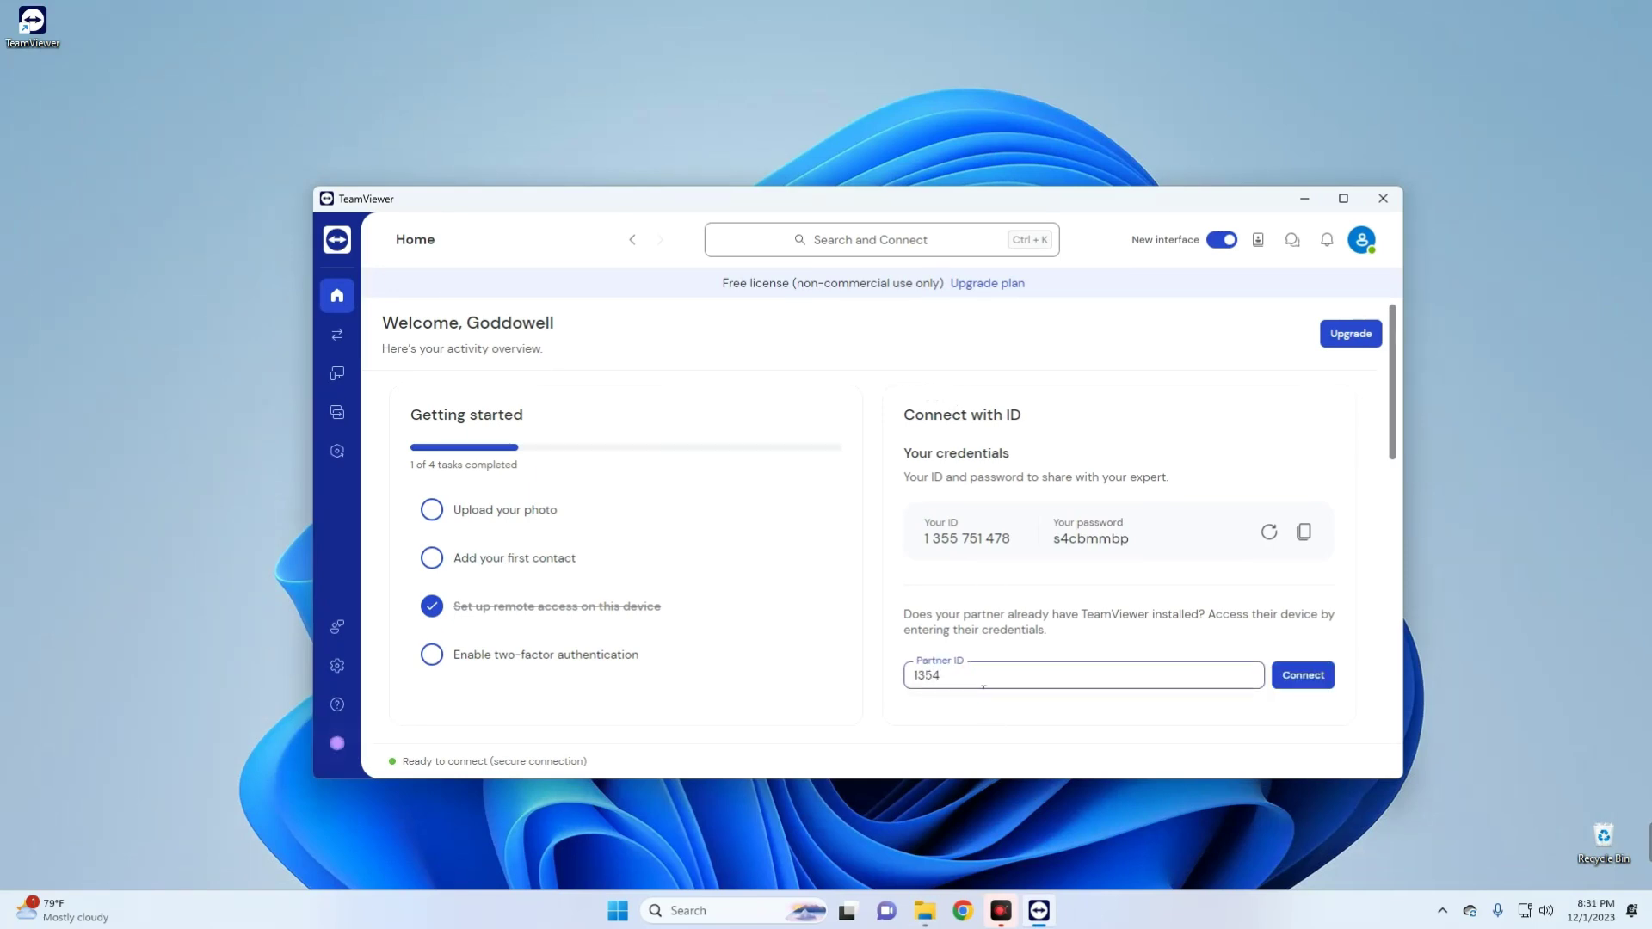
type("968394")
left_click(1307, 676)
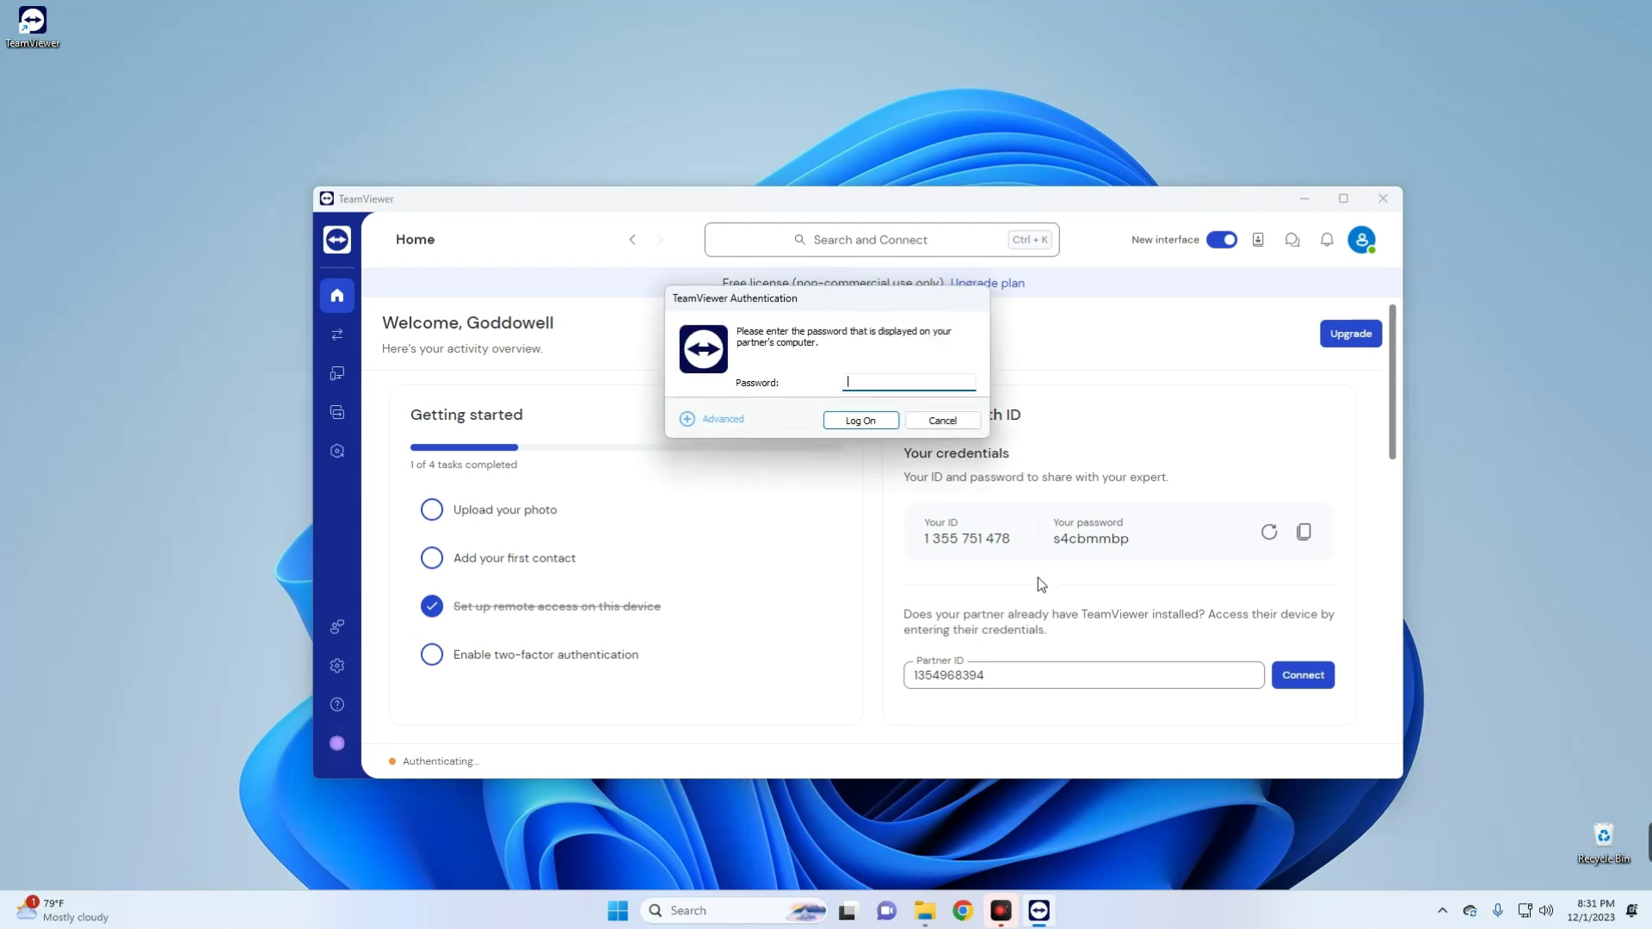
type("********")
left_click(861, 420)
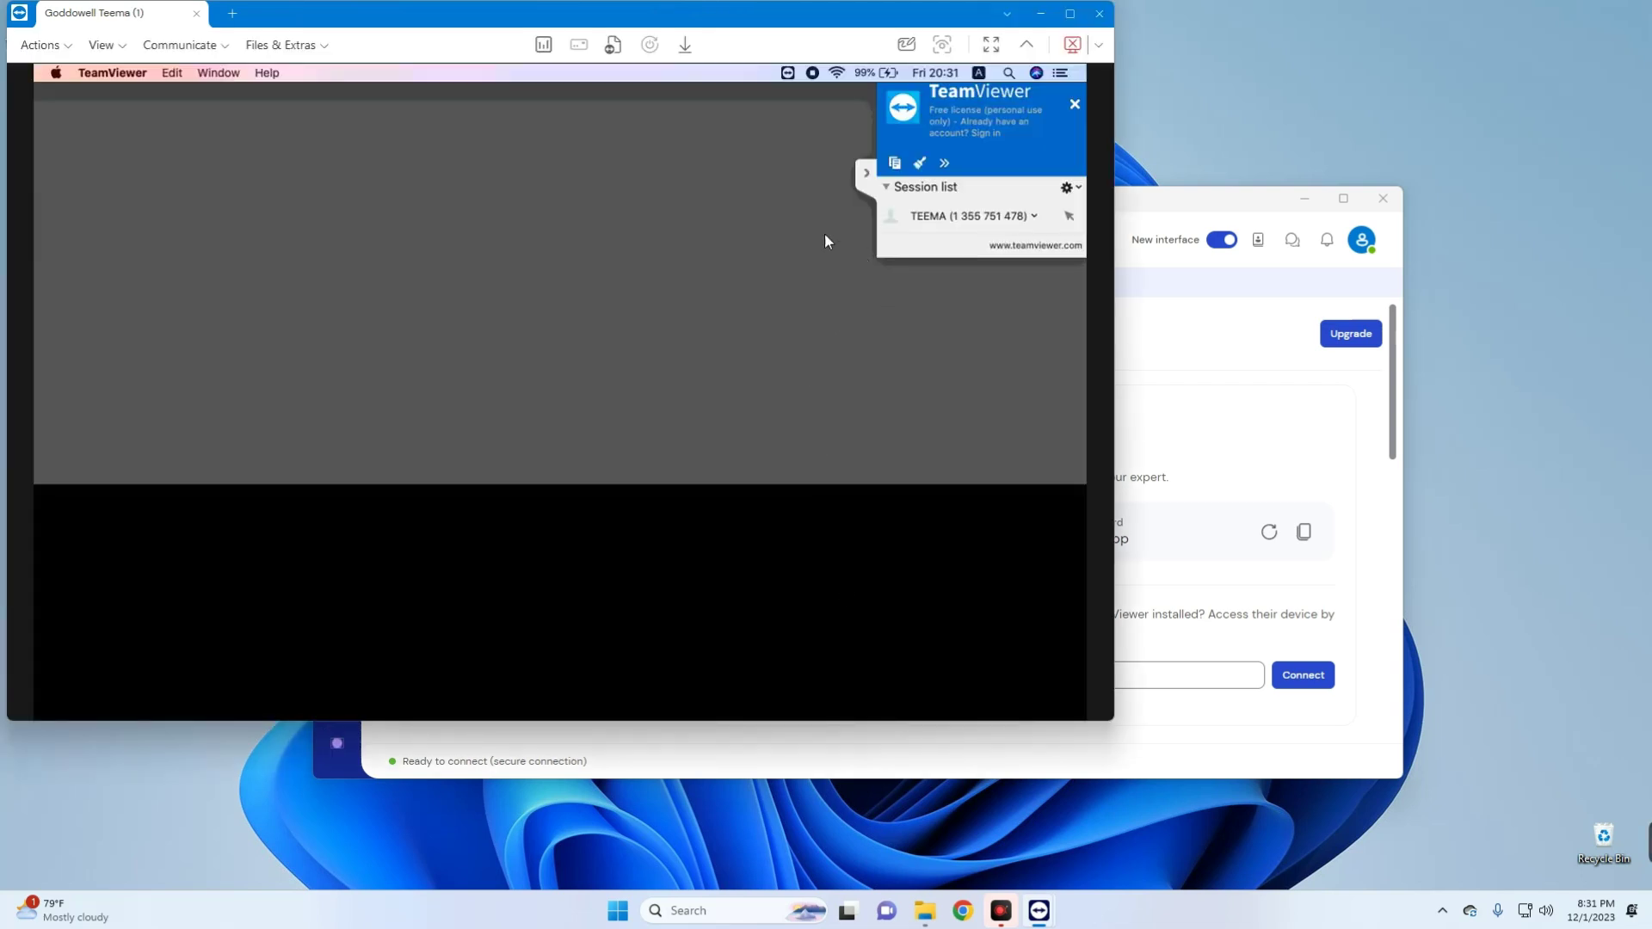
Reposition the session window, scale the remote screen, and browse the Mac's Launchpad pages
left_click_drag(449, 10, 626, 57)
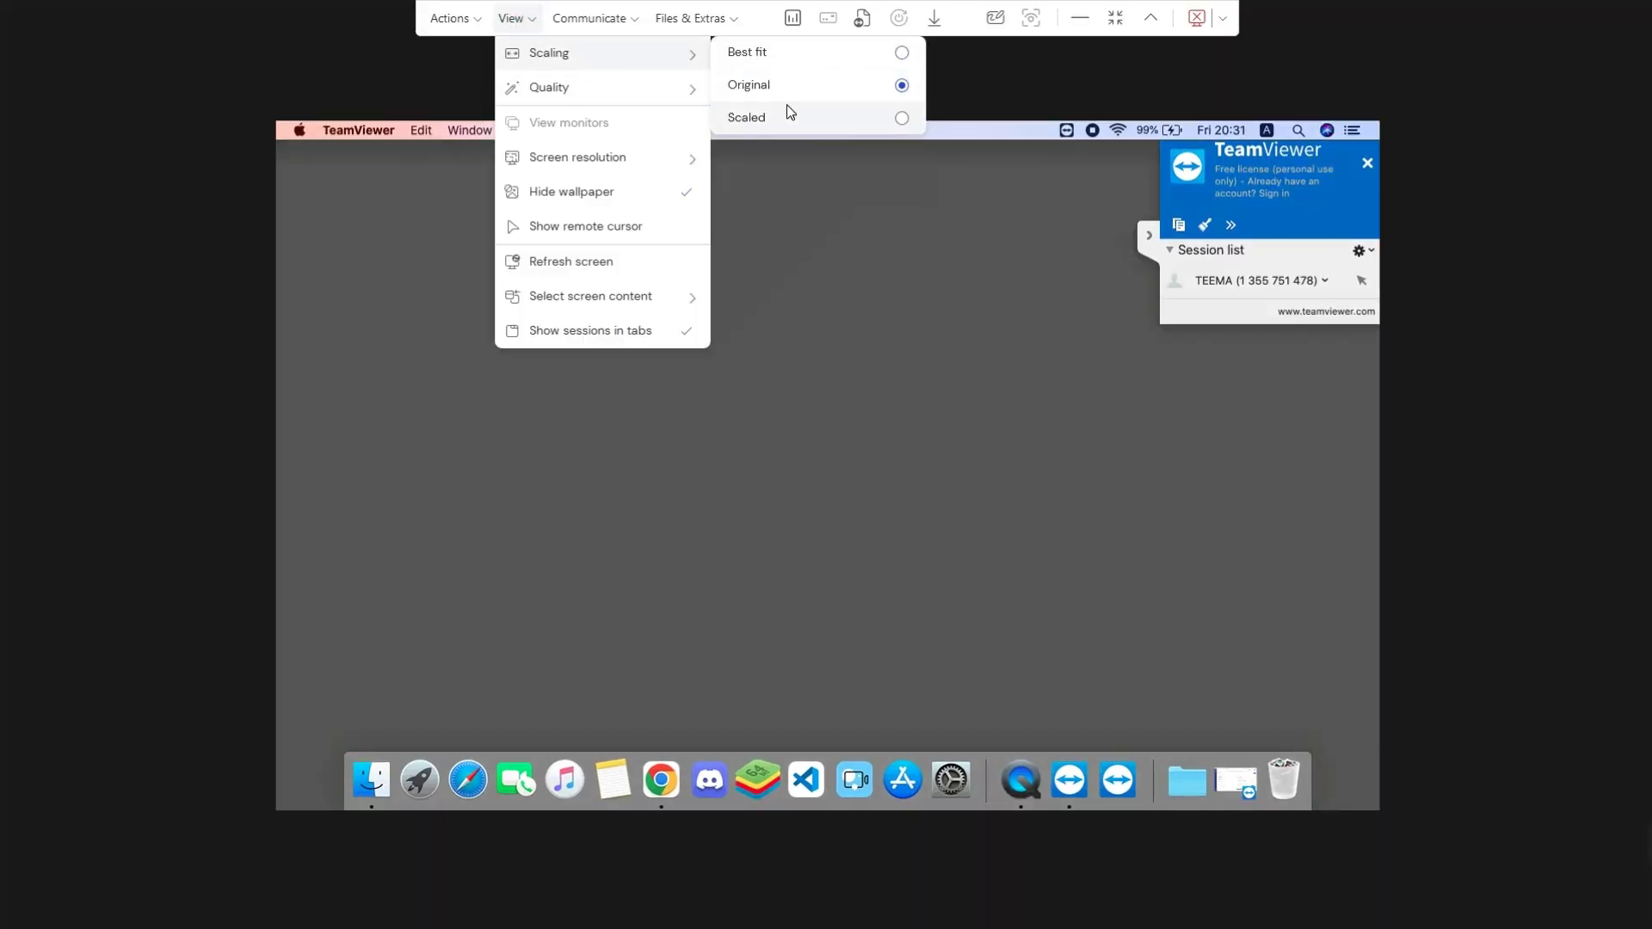
left_click(787, 116)
left_click(276, 870)
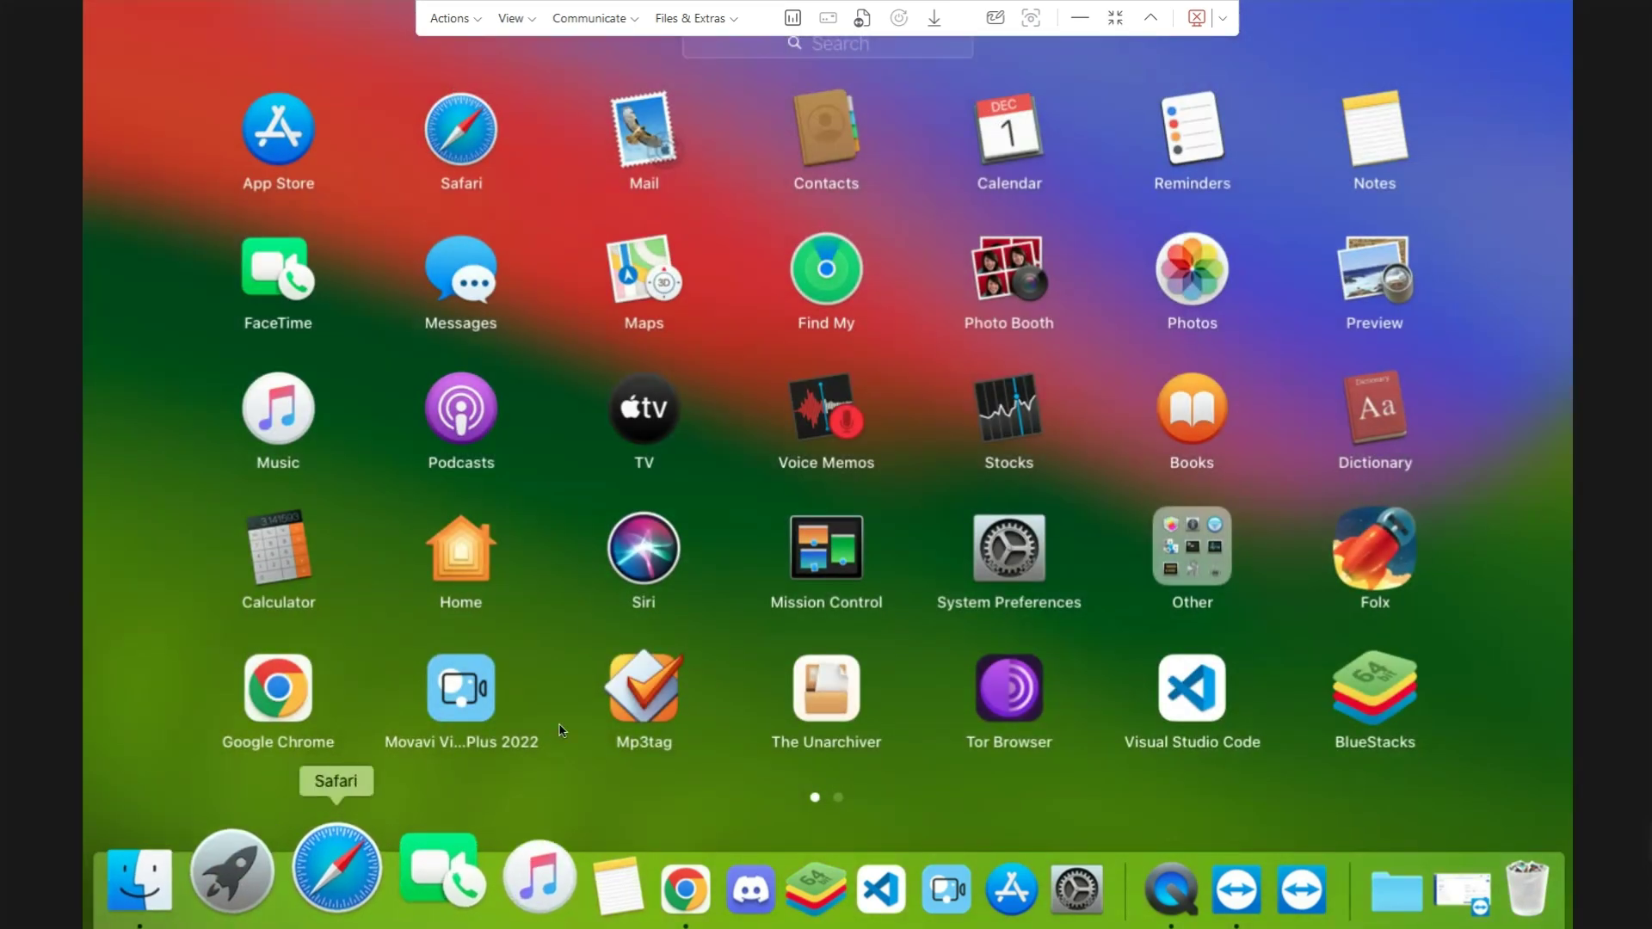
left_click_drag(885, 657, 417, 616)
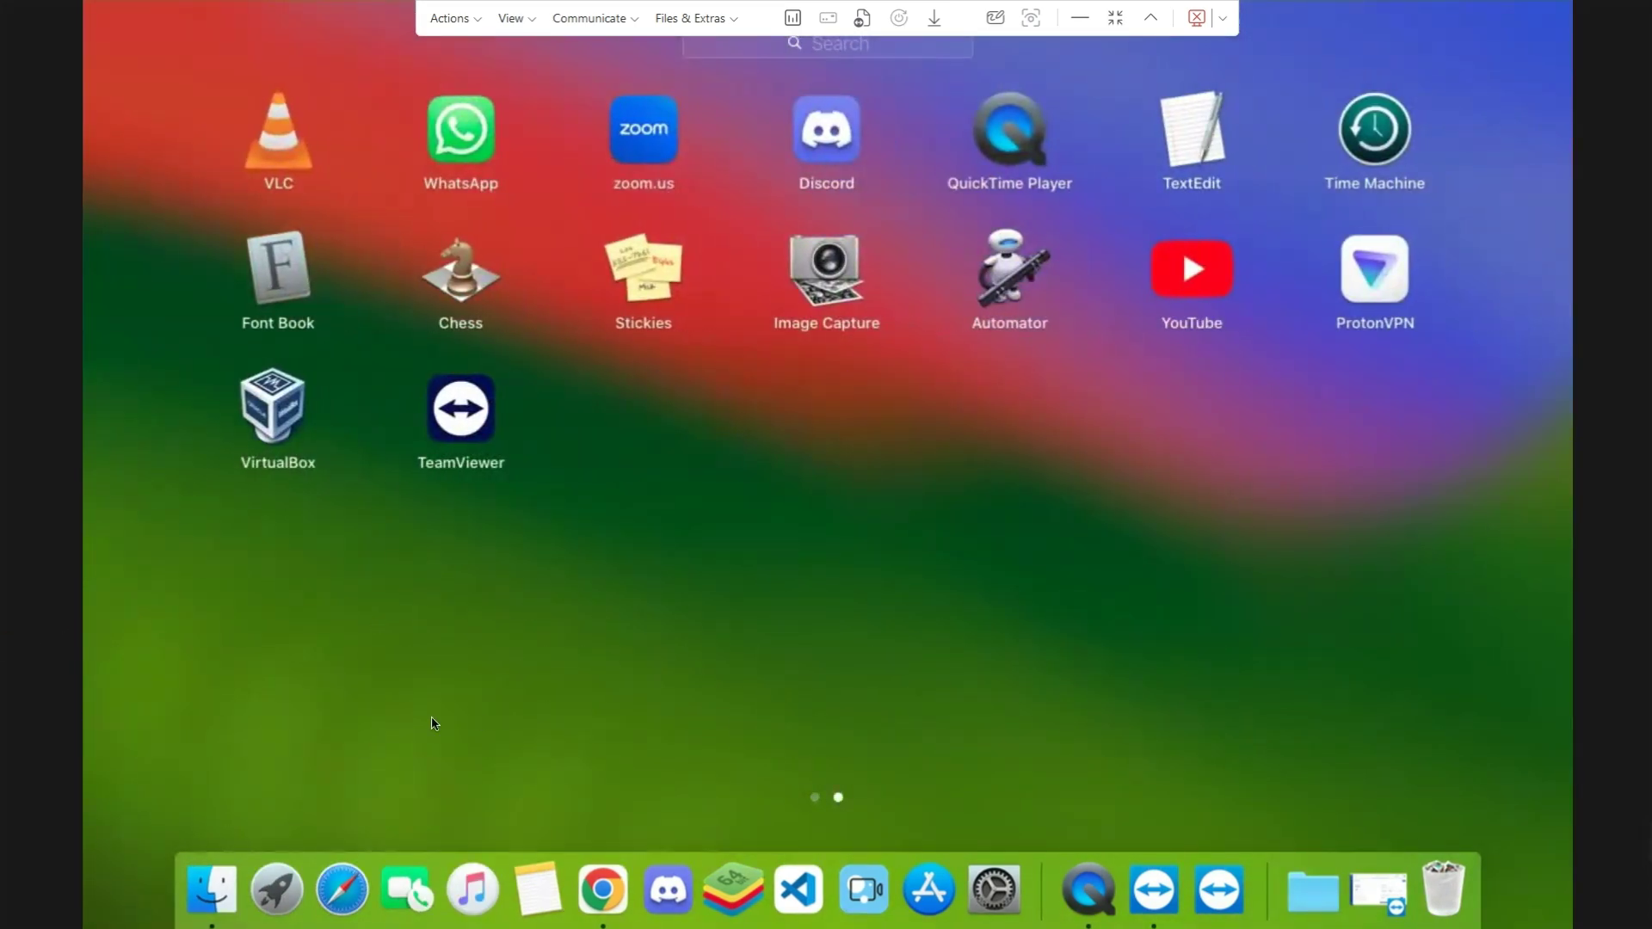
Open Finder on the remote Mac showing the Downloads folder with DRAFT
left_click(211, 886)
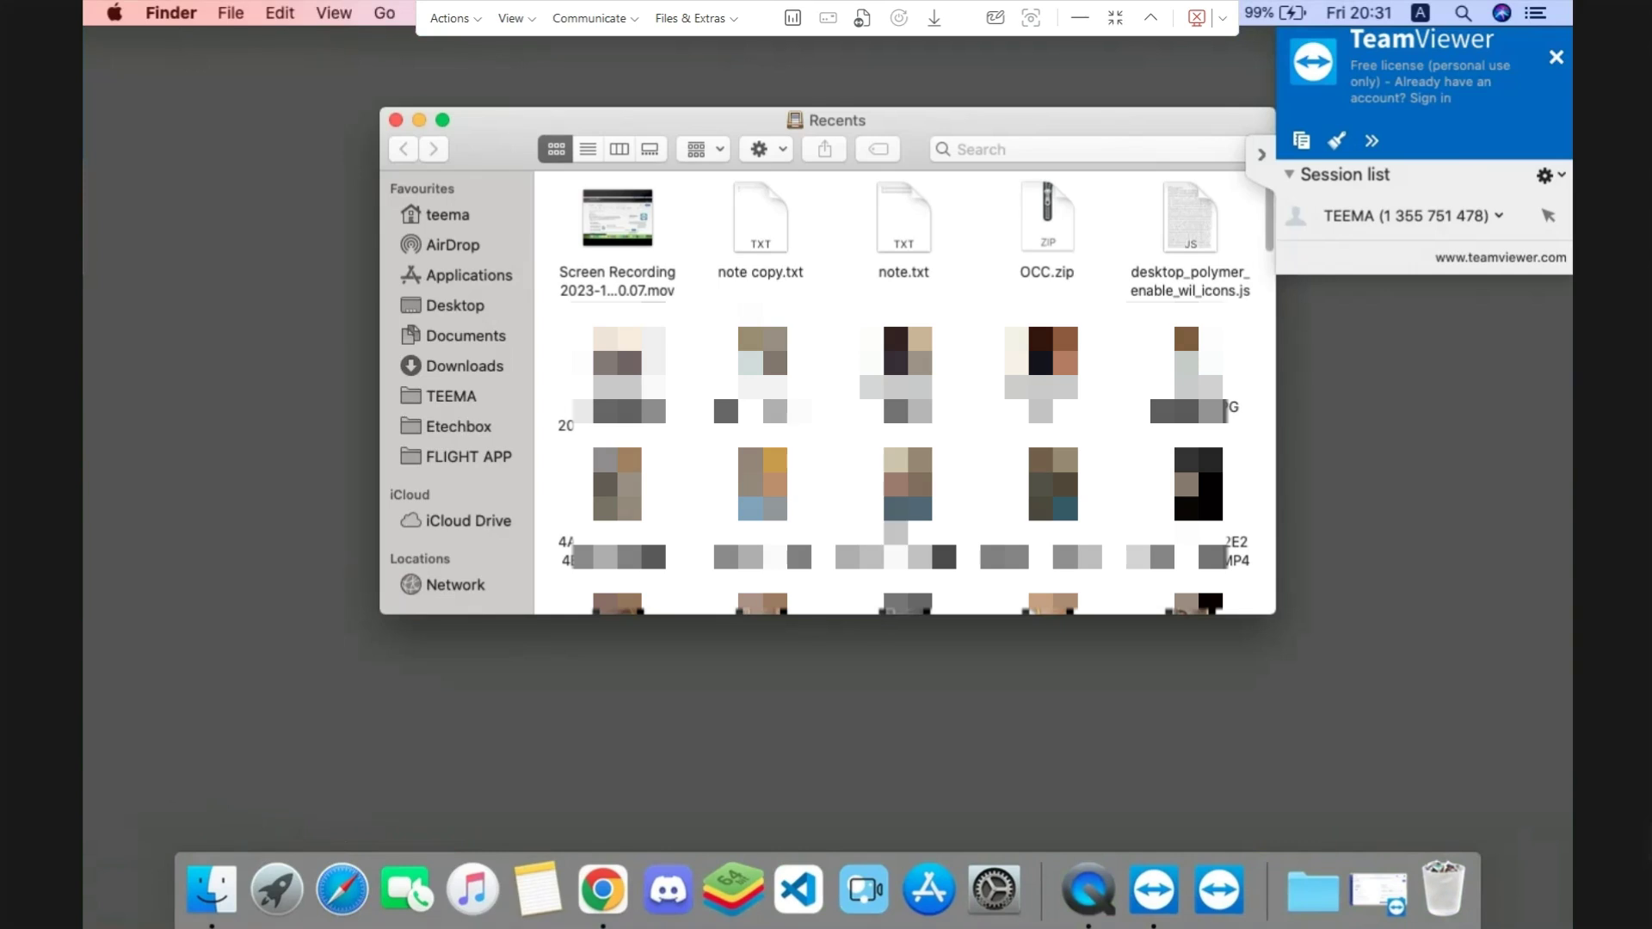
left_click(420, 125)
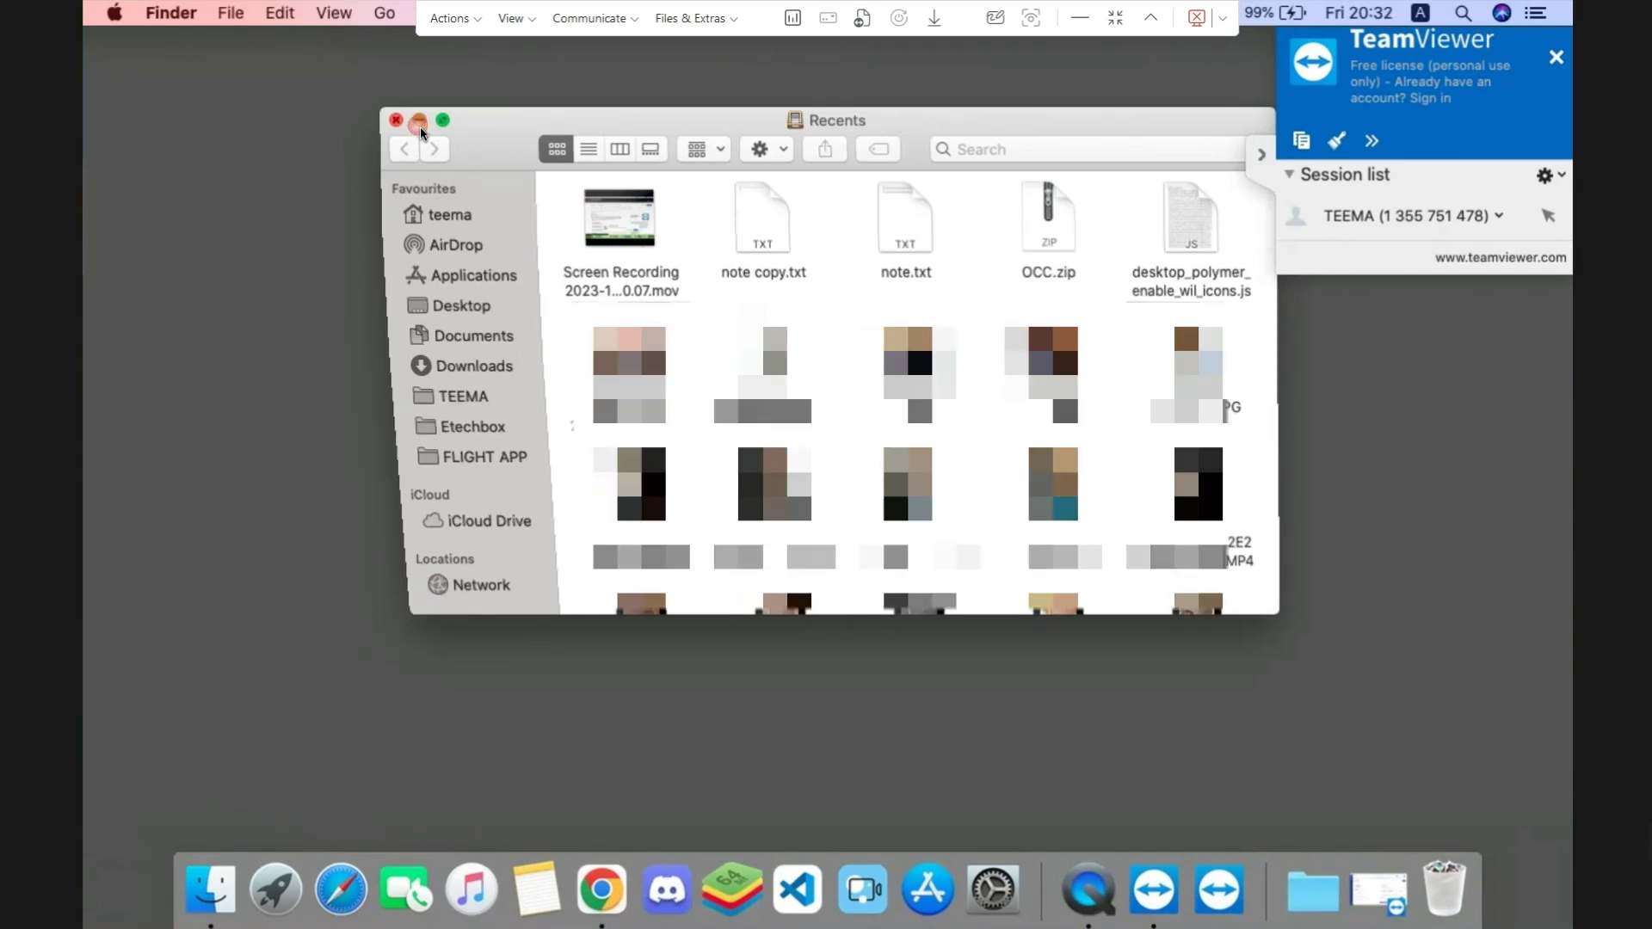
left_click(465, 20)
mouse_move(489, 32)
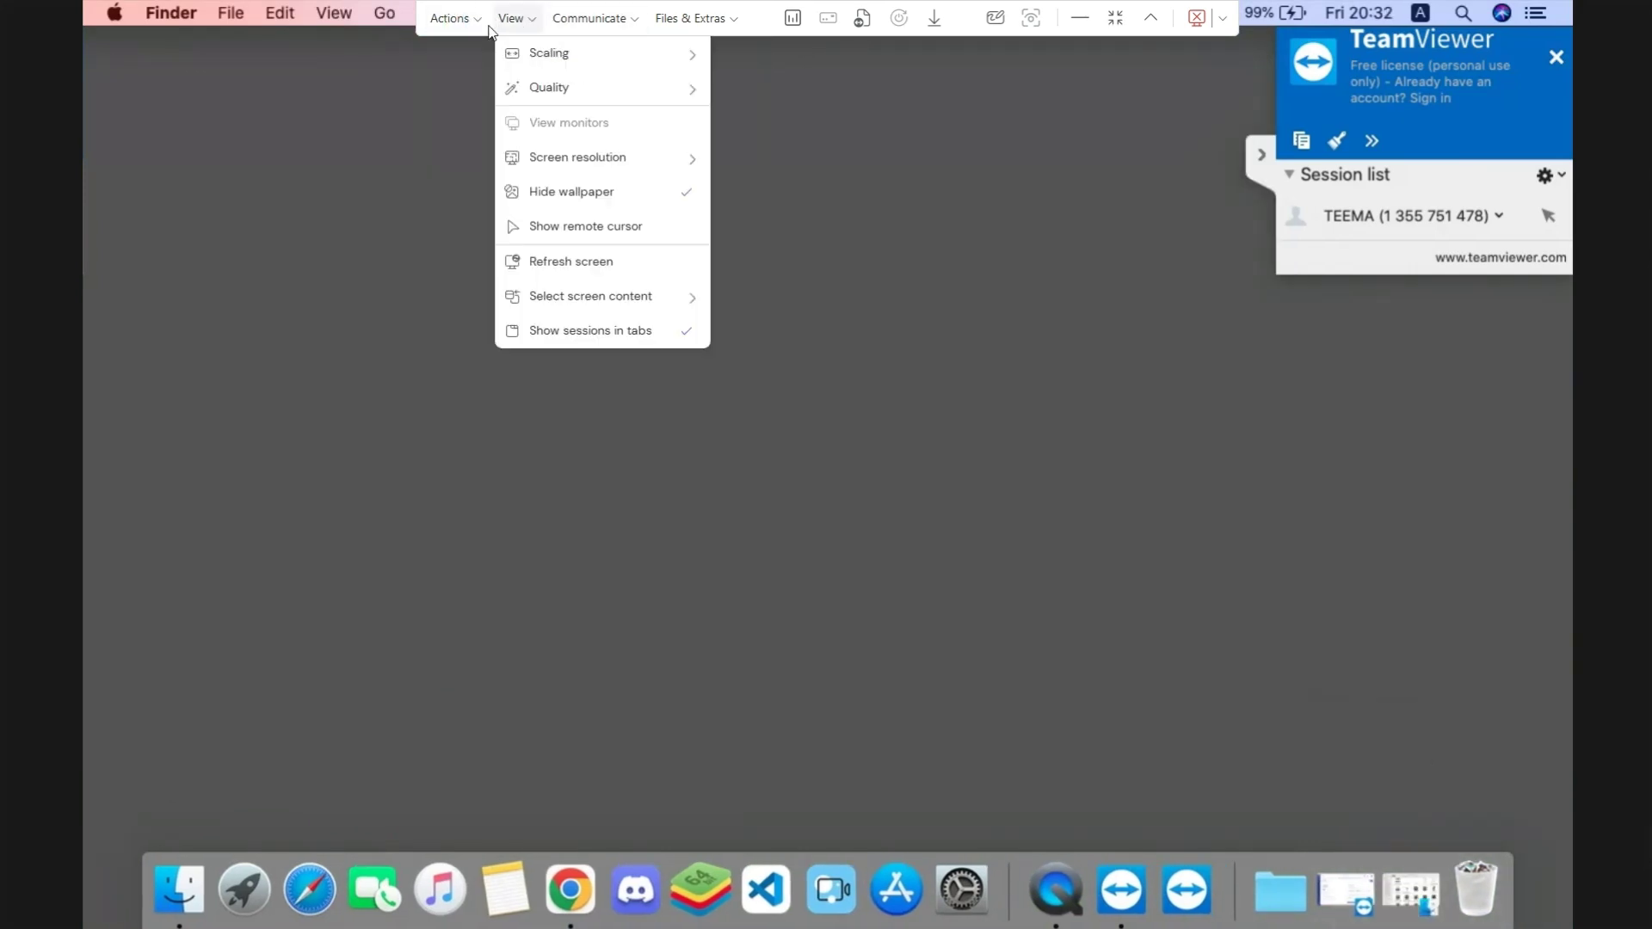
mouse_move(694, 21)
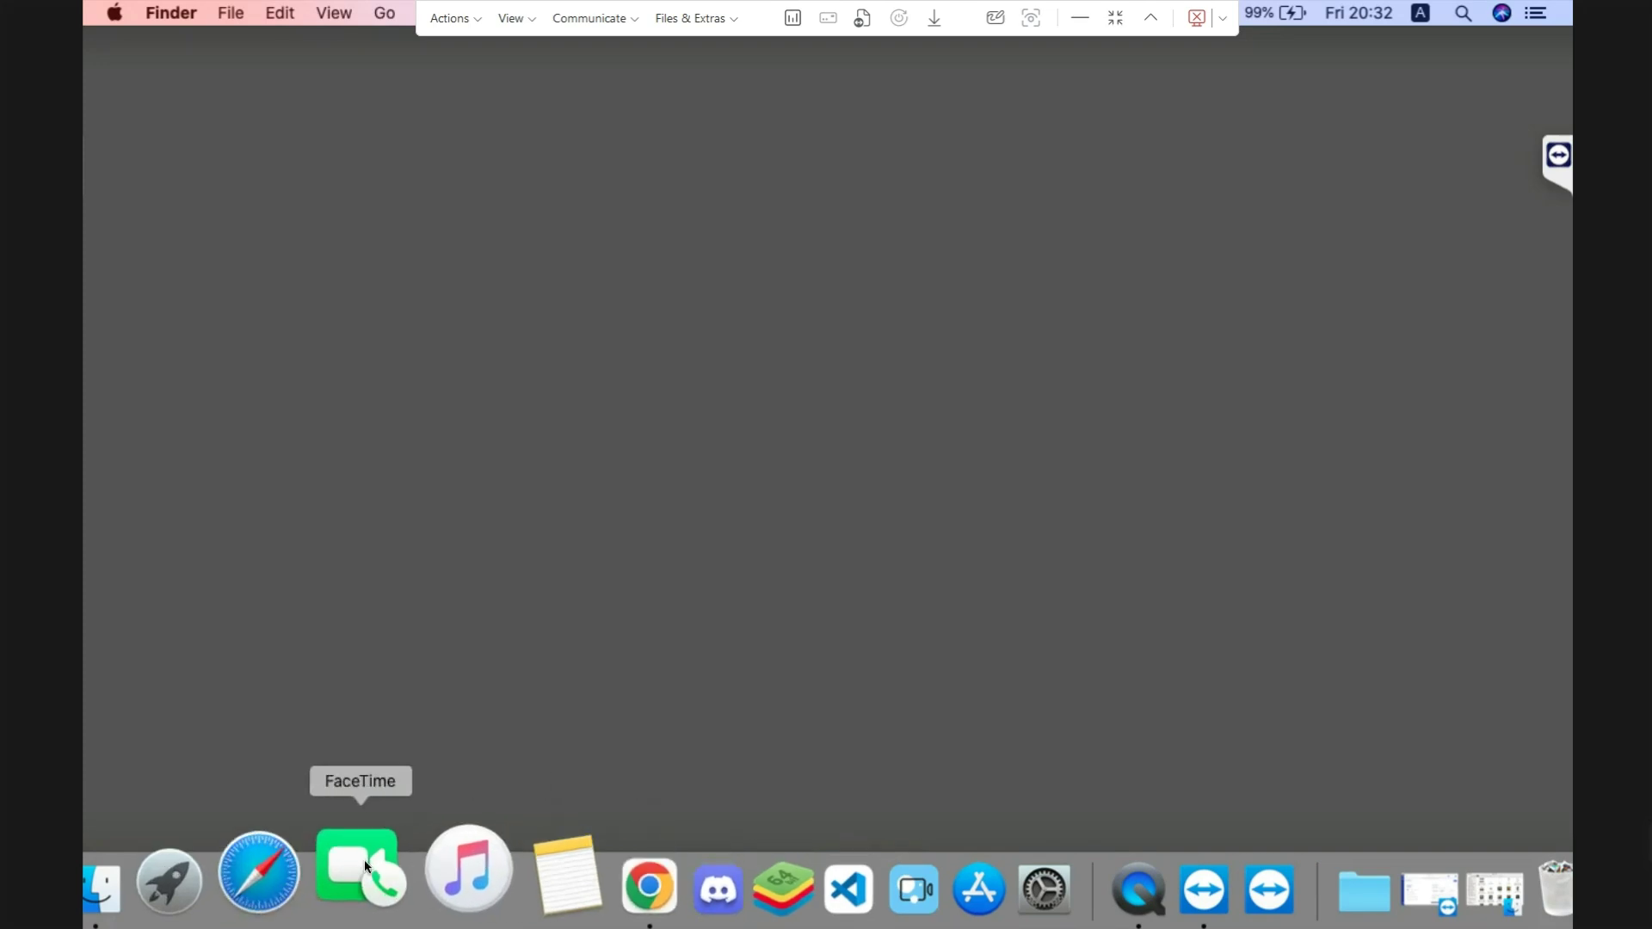
left_click(150, 873)
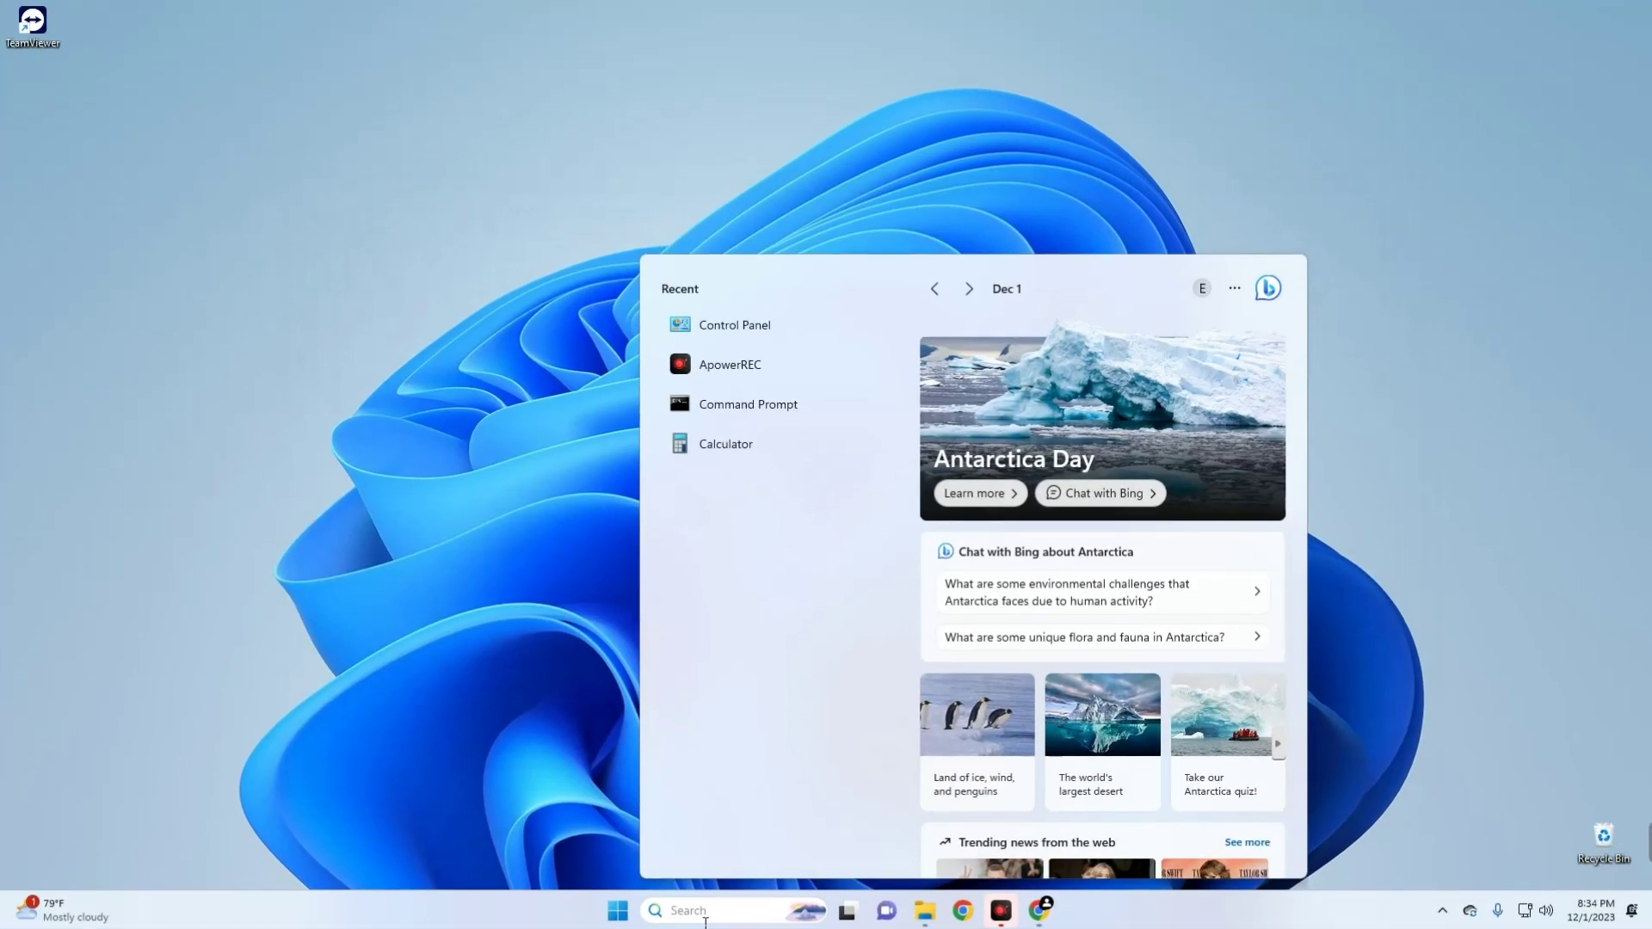
Launch Remote Desktop Connection by searching 'windows remo' and expand its full options
type("windows remo")
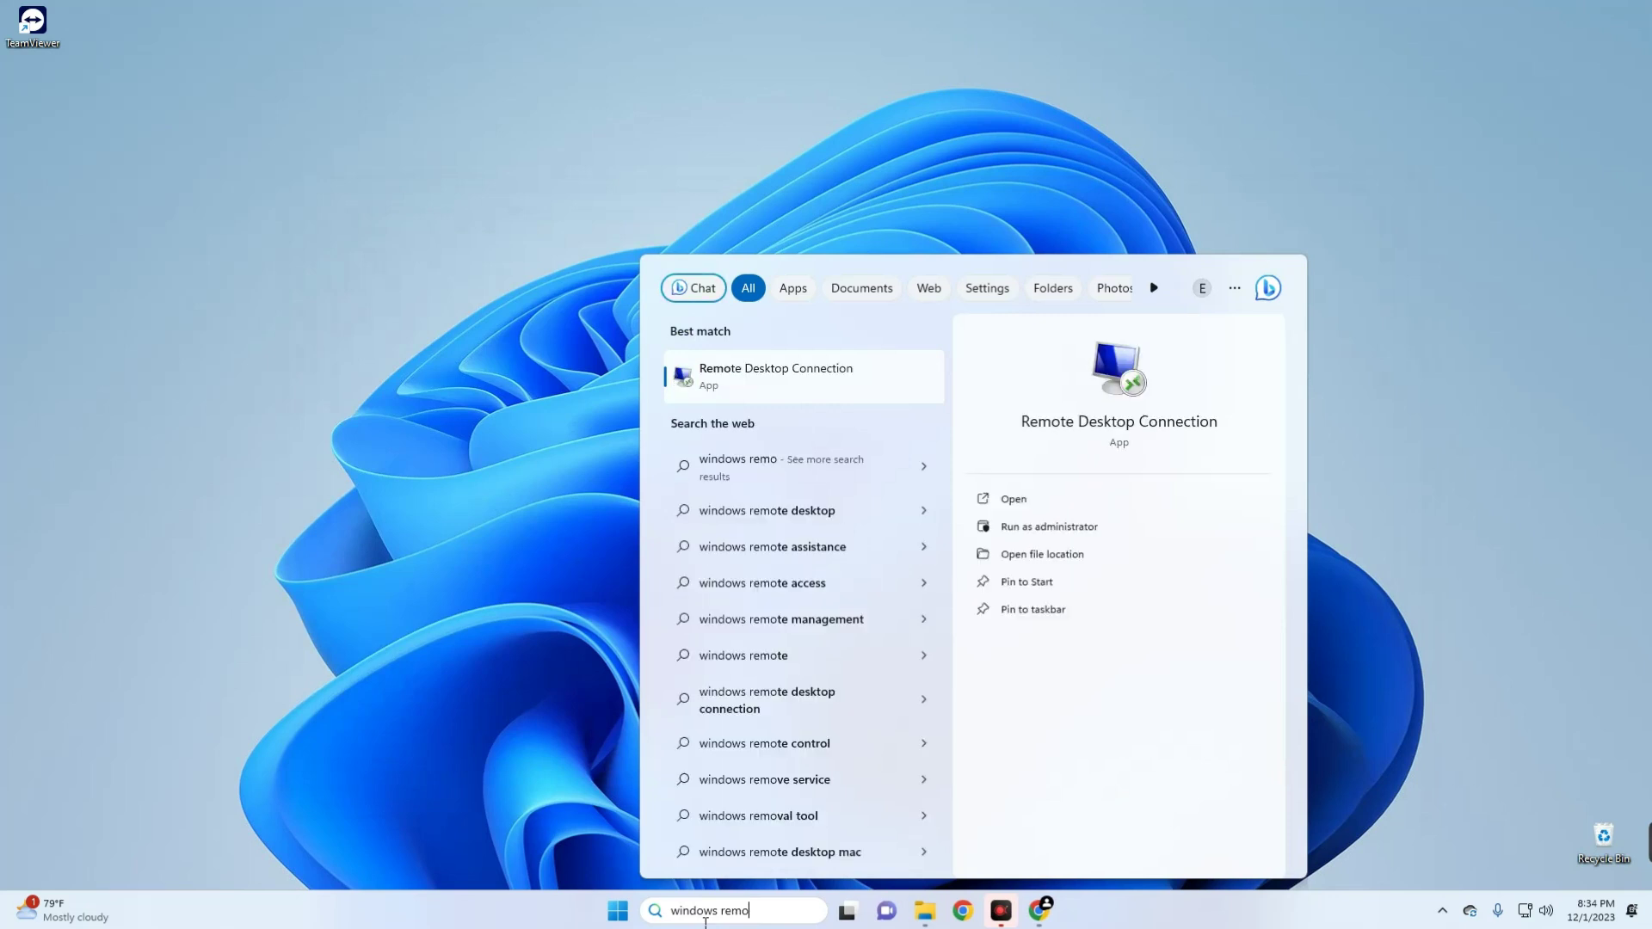
key("Return")
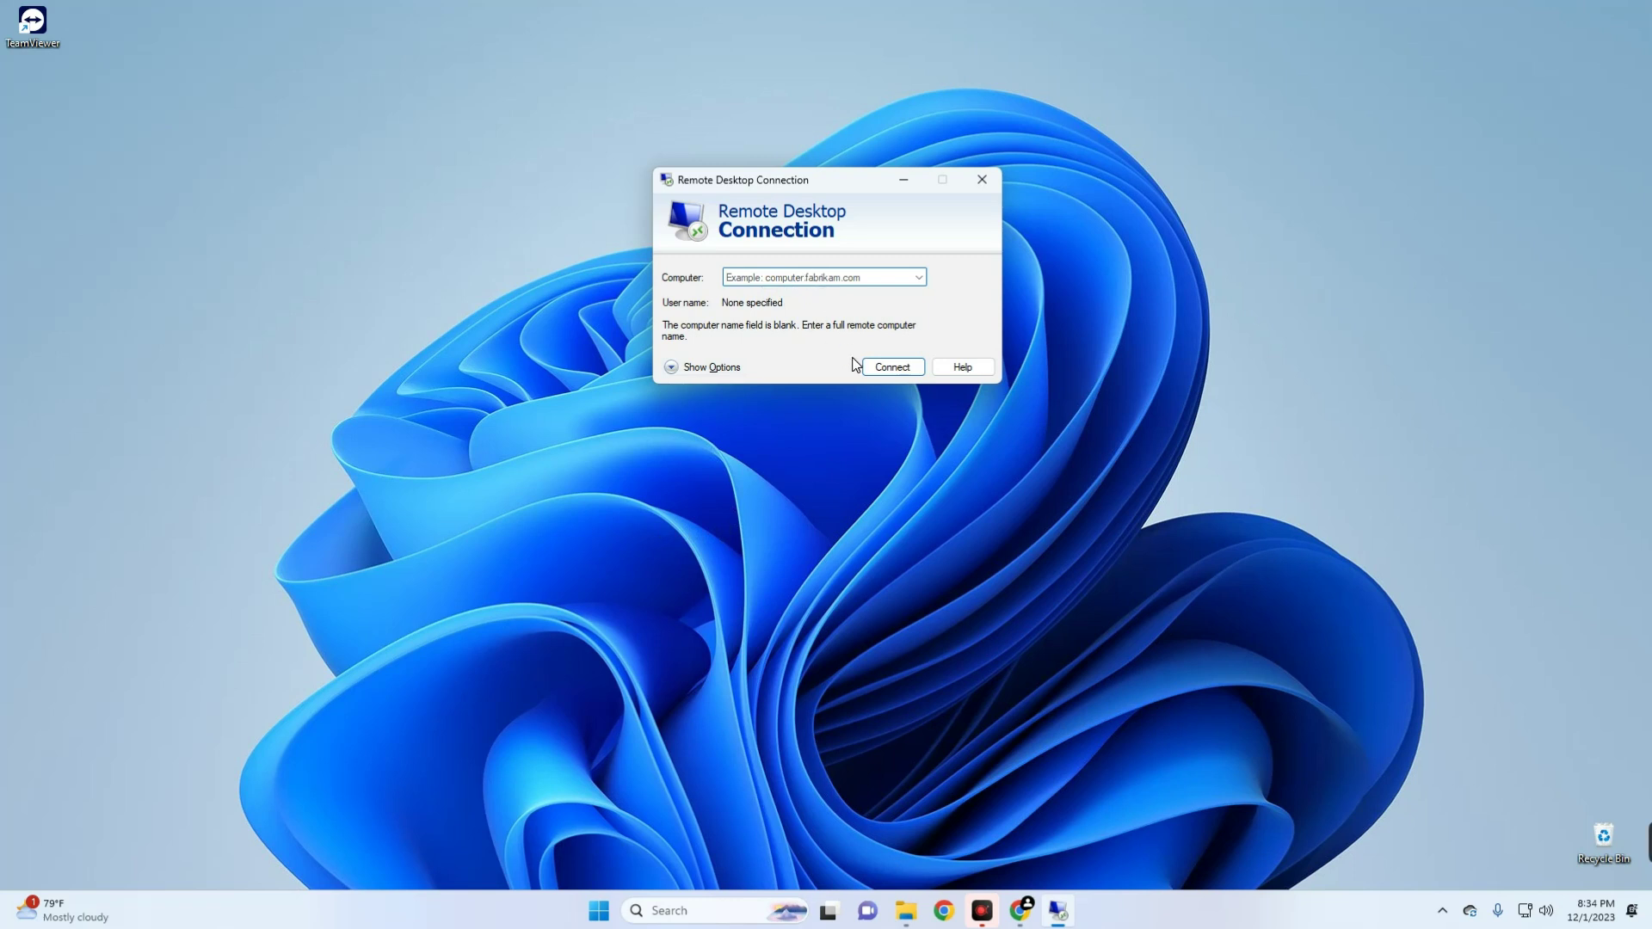
left_click(728, 364)
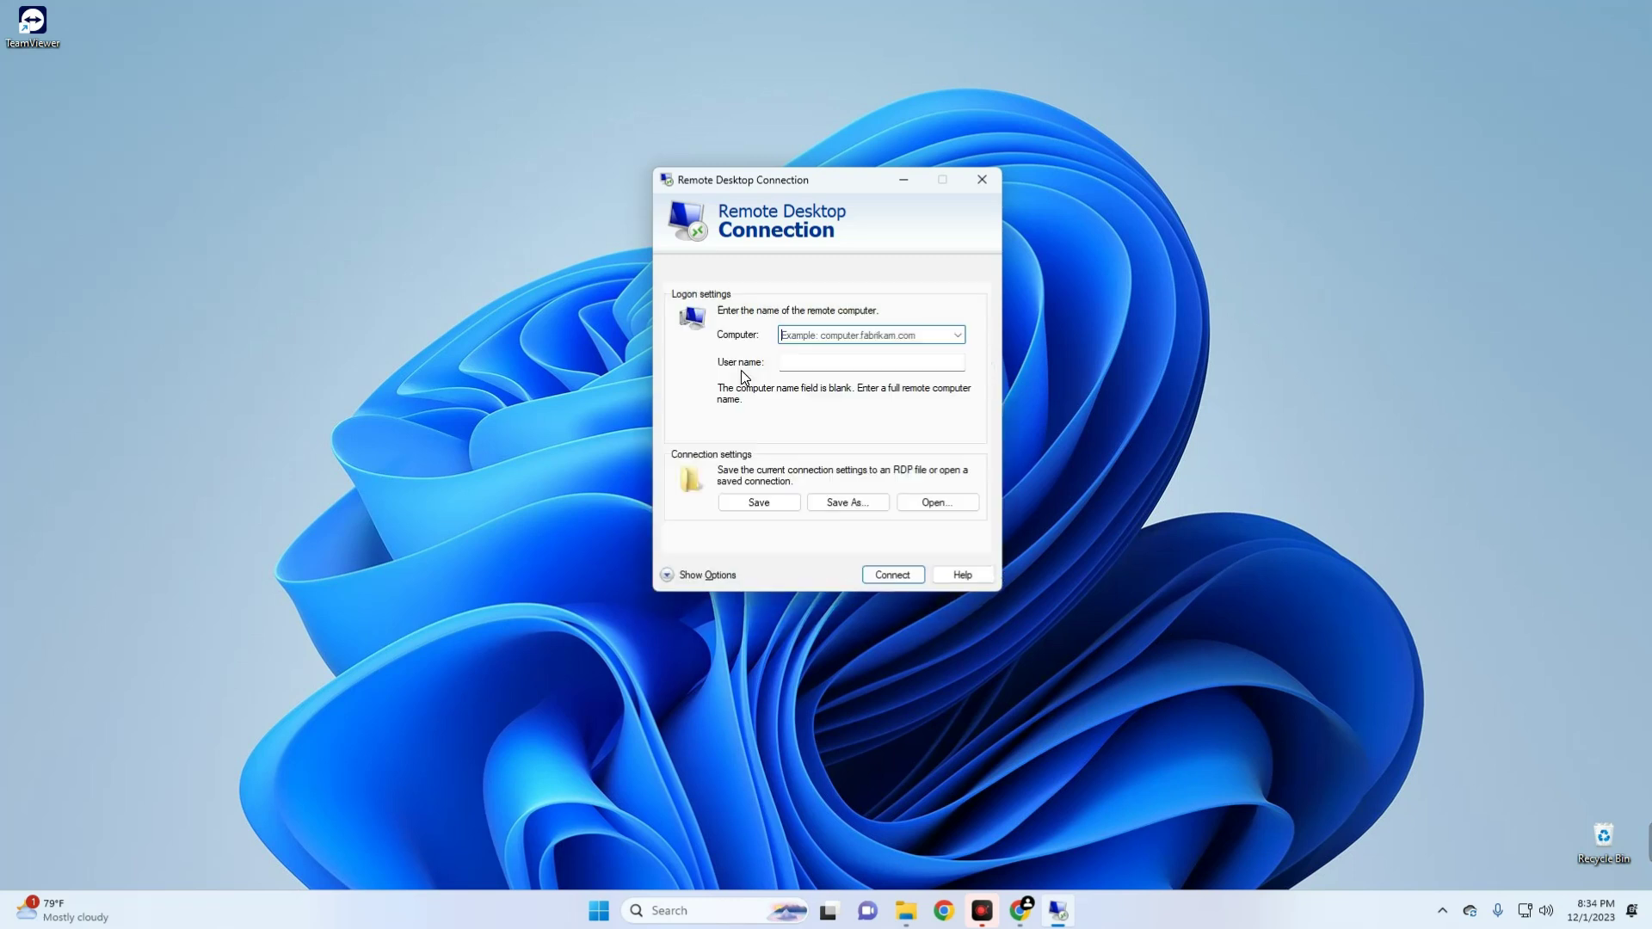